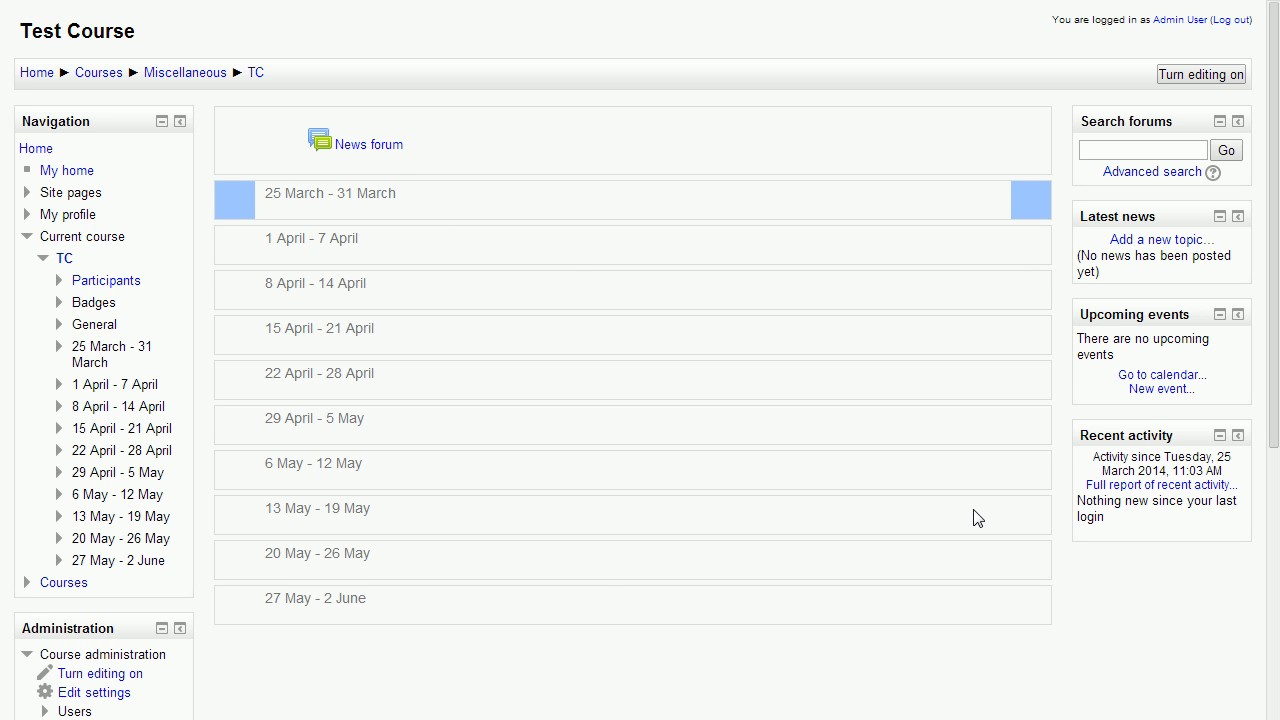
Open the settings of Test Course and check the choices for the course's Visible option
scroll(556, 370, down, 2)
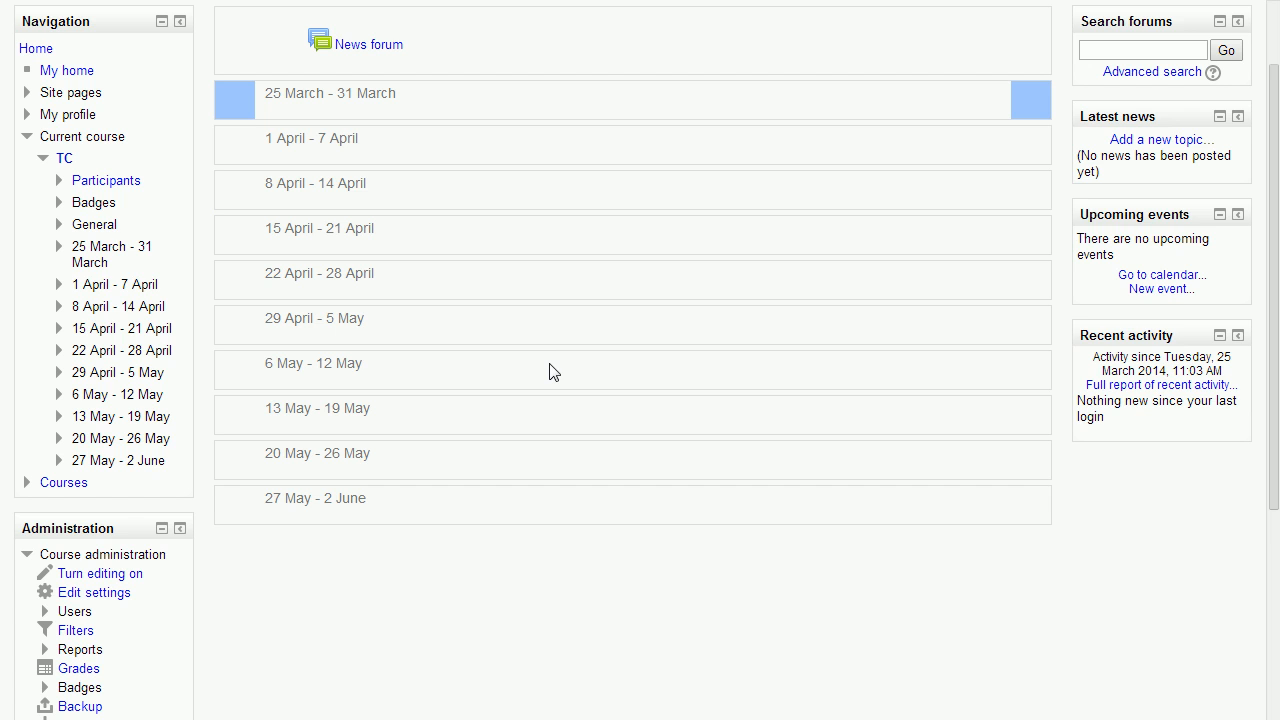
scroll(540, 411, down, 2)
click(92, 492)
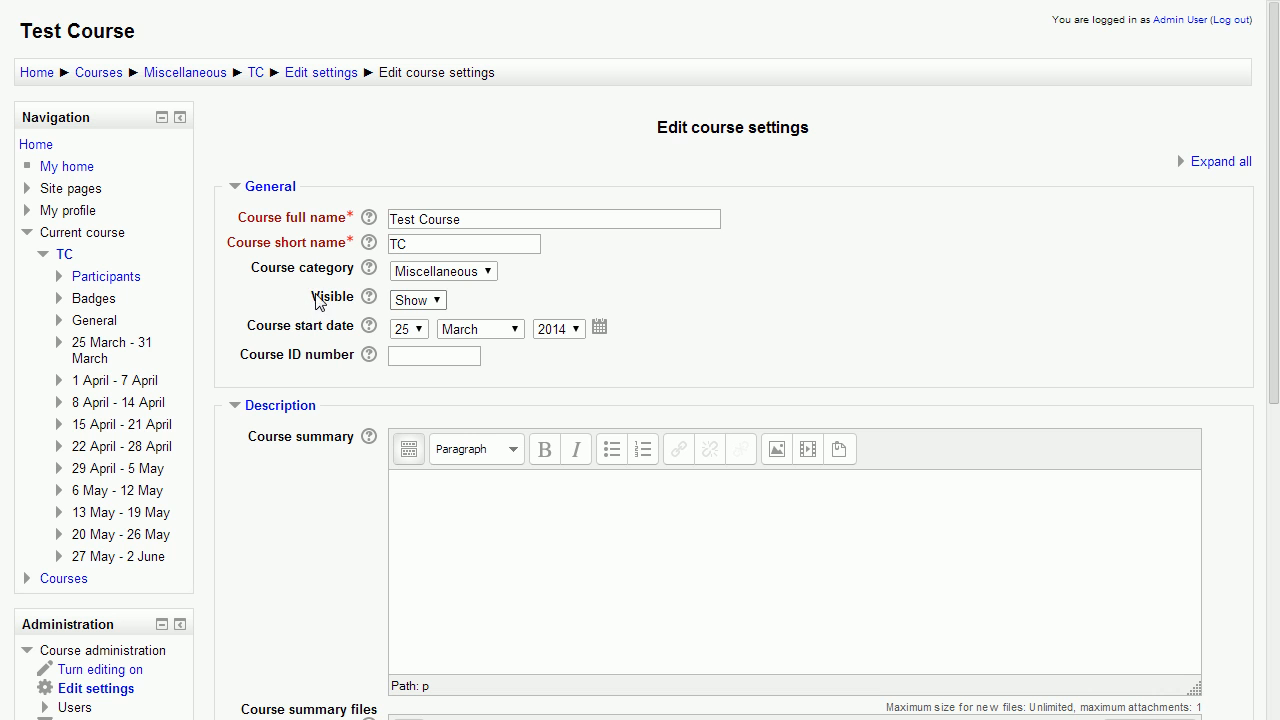
click(416, 301)
click(513, 294)
Expand the Course format settings and examine the available formats and number of sections choices
scroll(506, 343, down, 2)
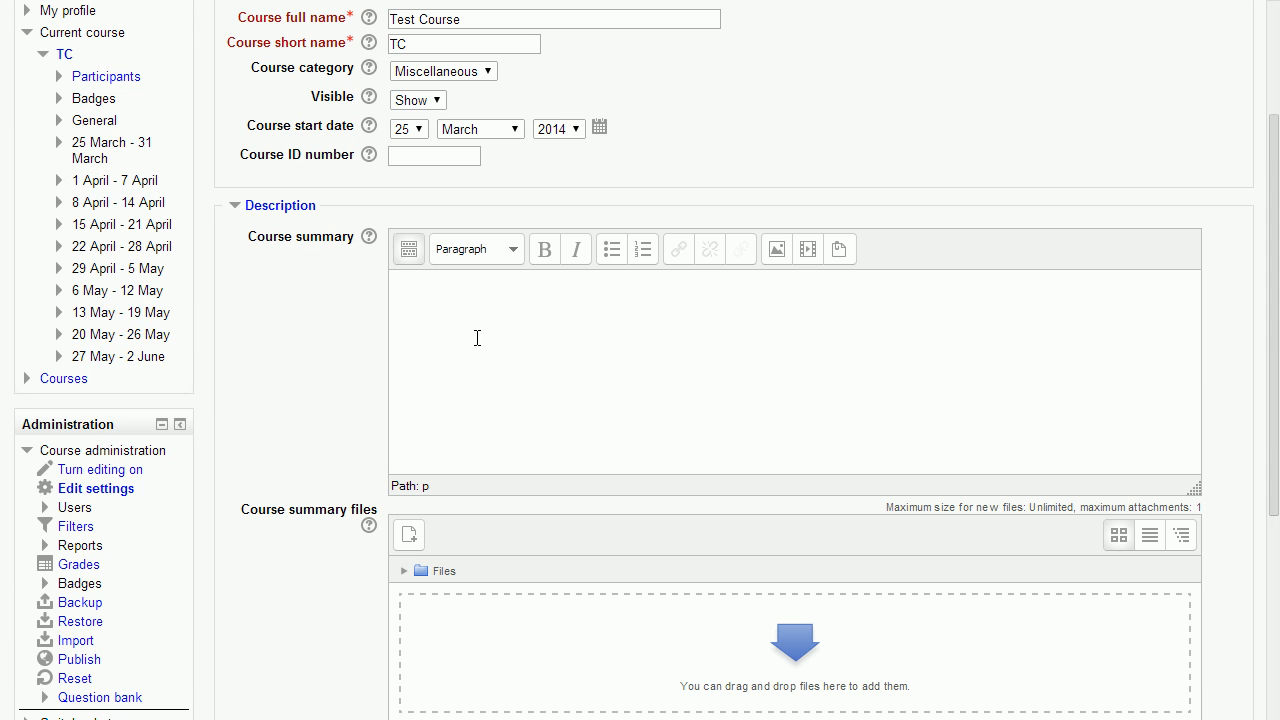
scroll(481, 338, down, 1)
scroll(484, 340, down, 2)
scroll(480, 339, down, 1)
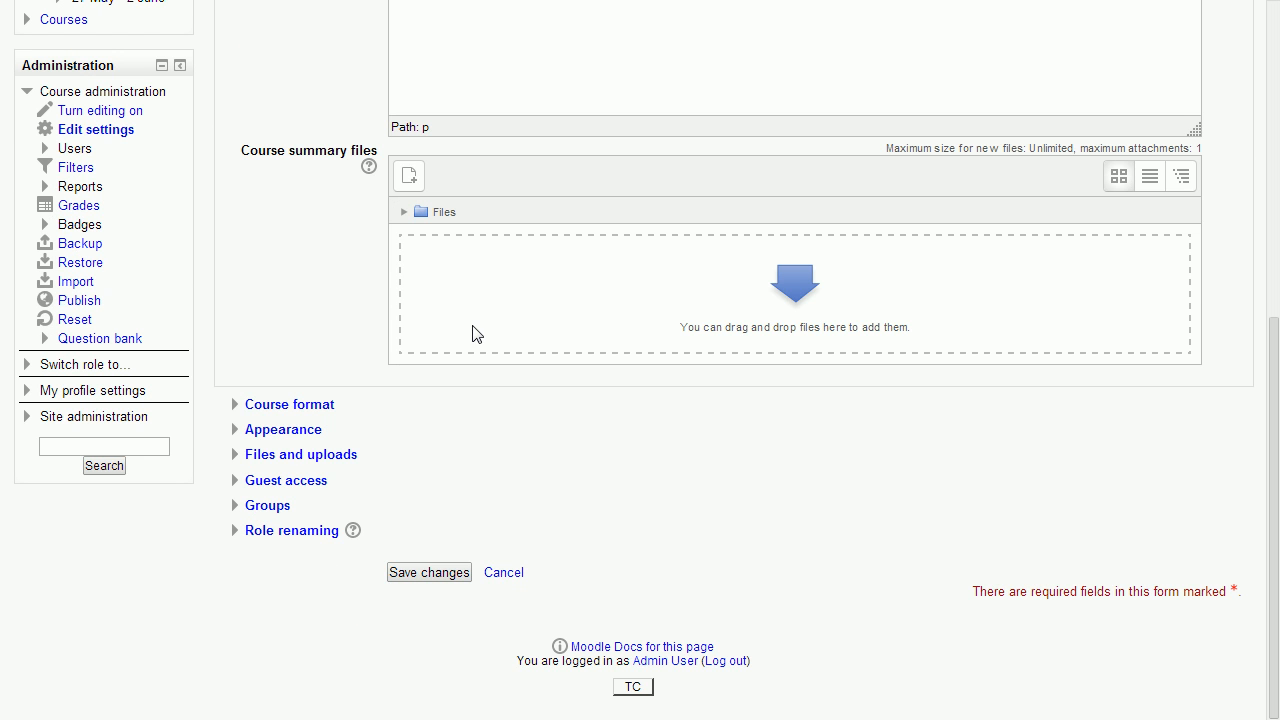
click(308, 413)
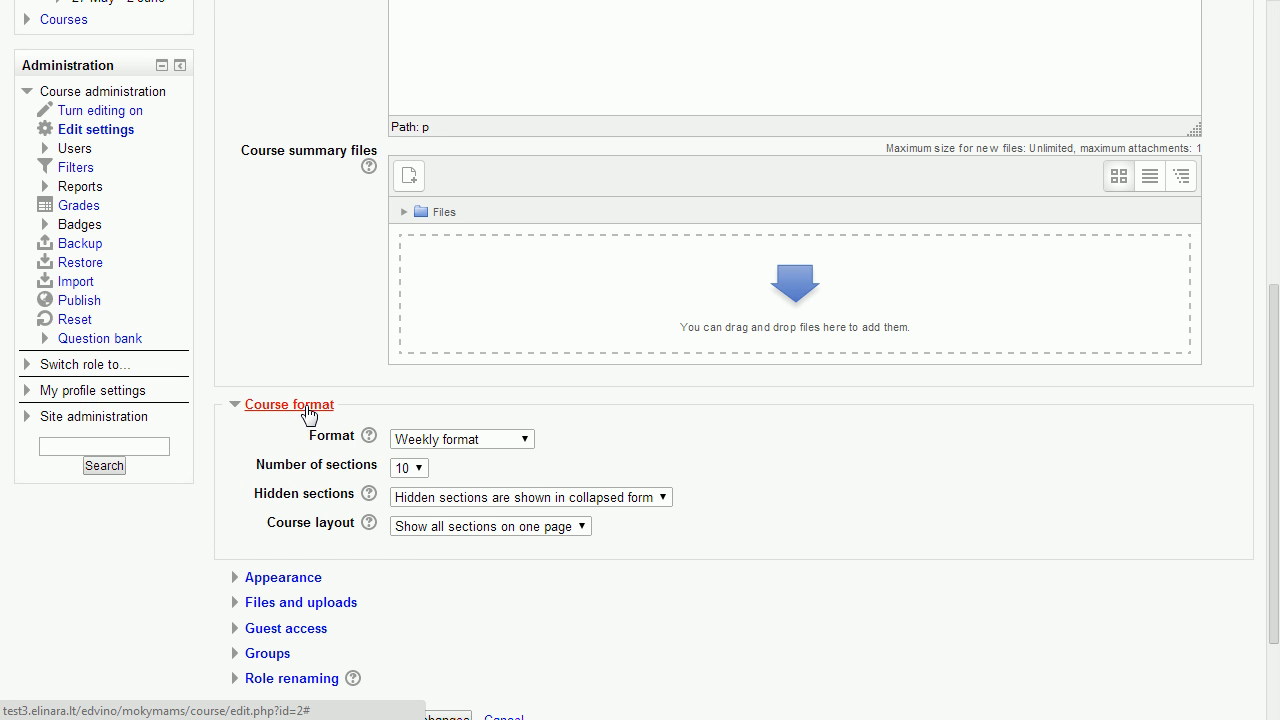
click(476, 441)
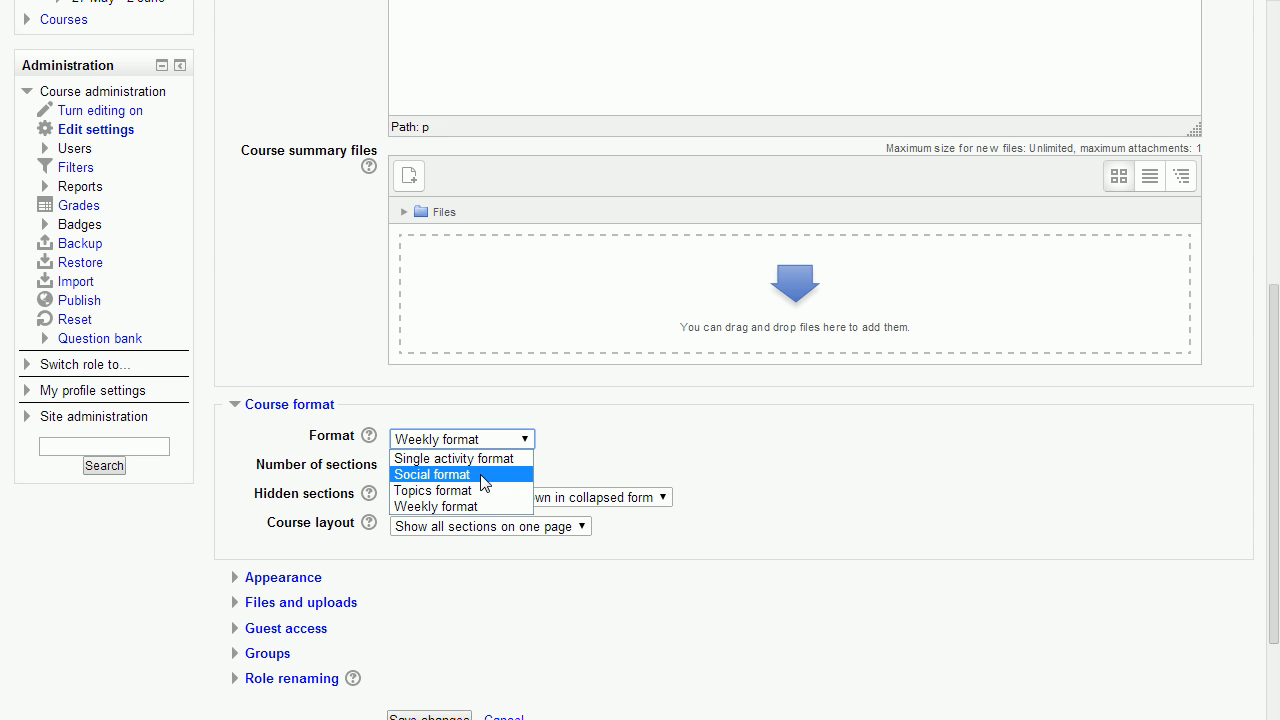
click(585, 429)
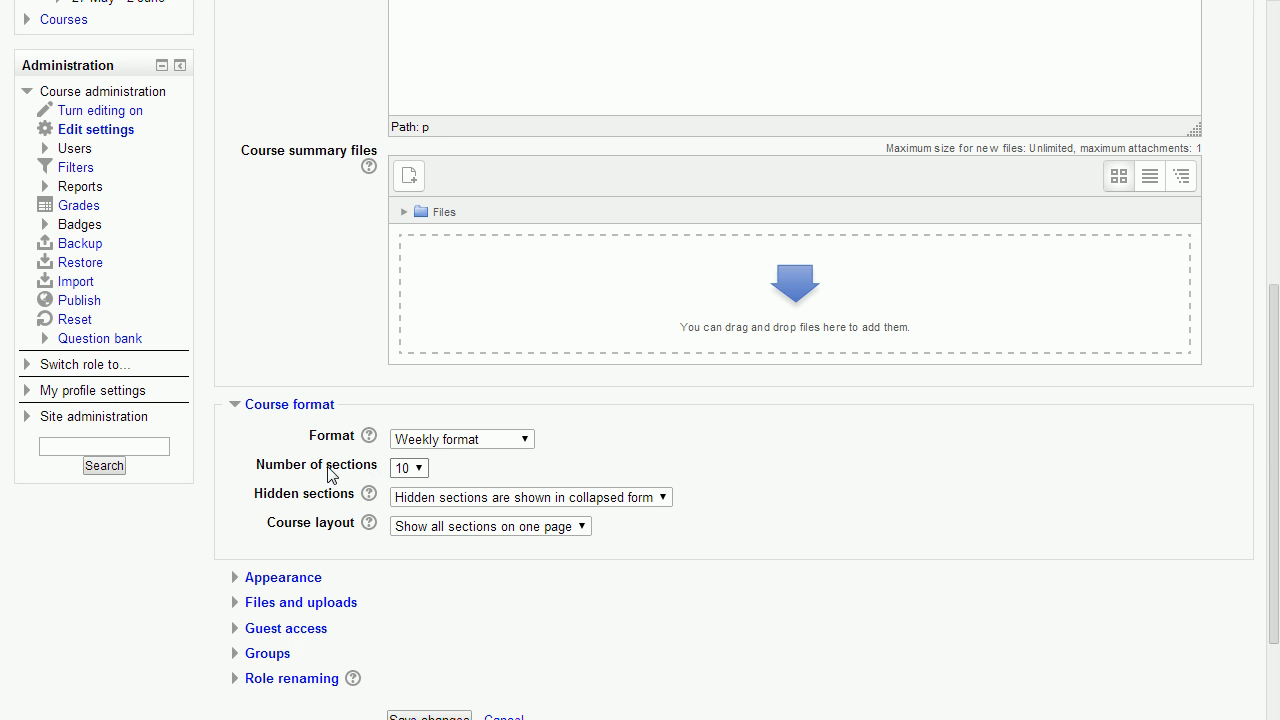
click(420, 470)
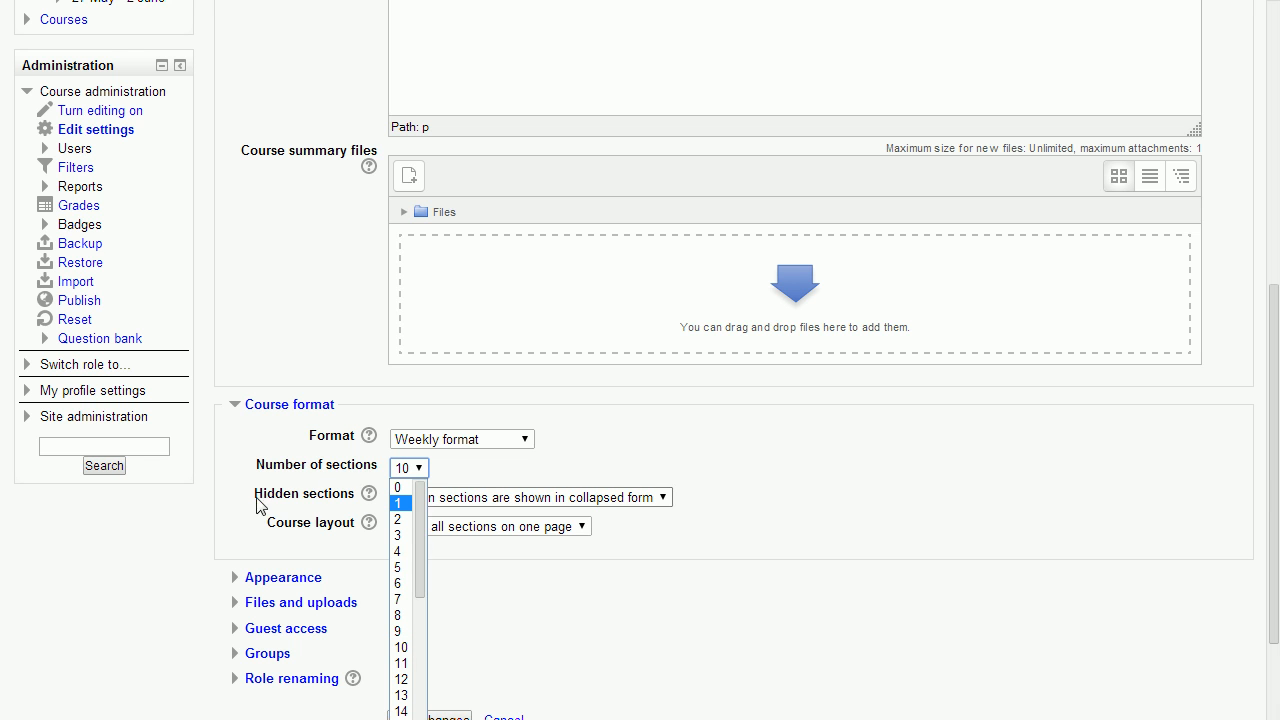
drag(421, 518, 438, 719)
click(644, 632)
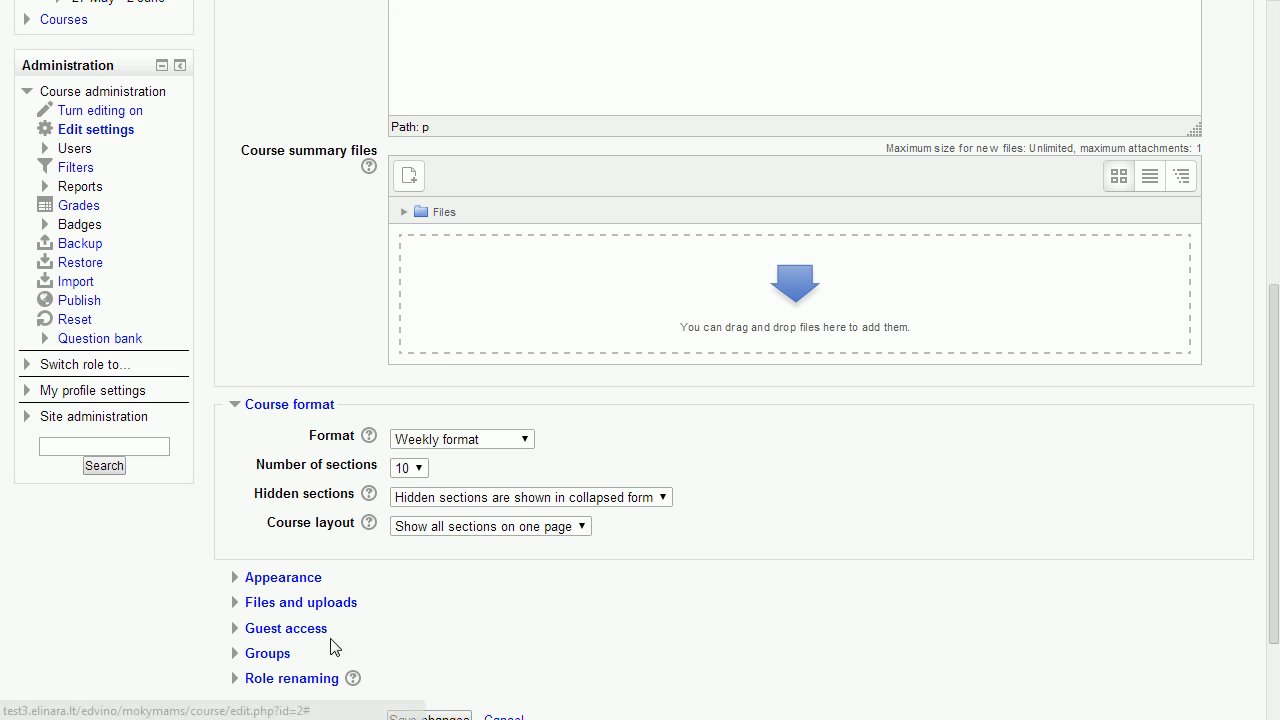
Expand the Appearance and the Files and uploads settings, and view the maximum upload size choices
click(284, 579)
scroll(362, 570, down, 2)
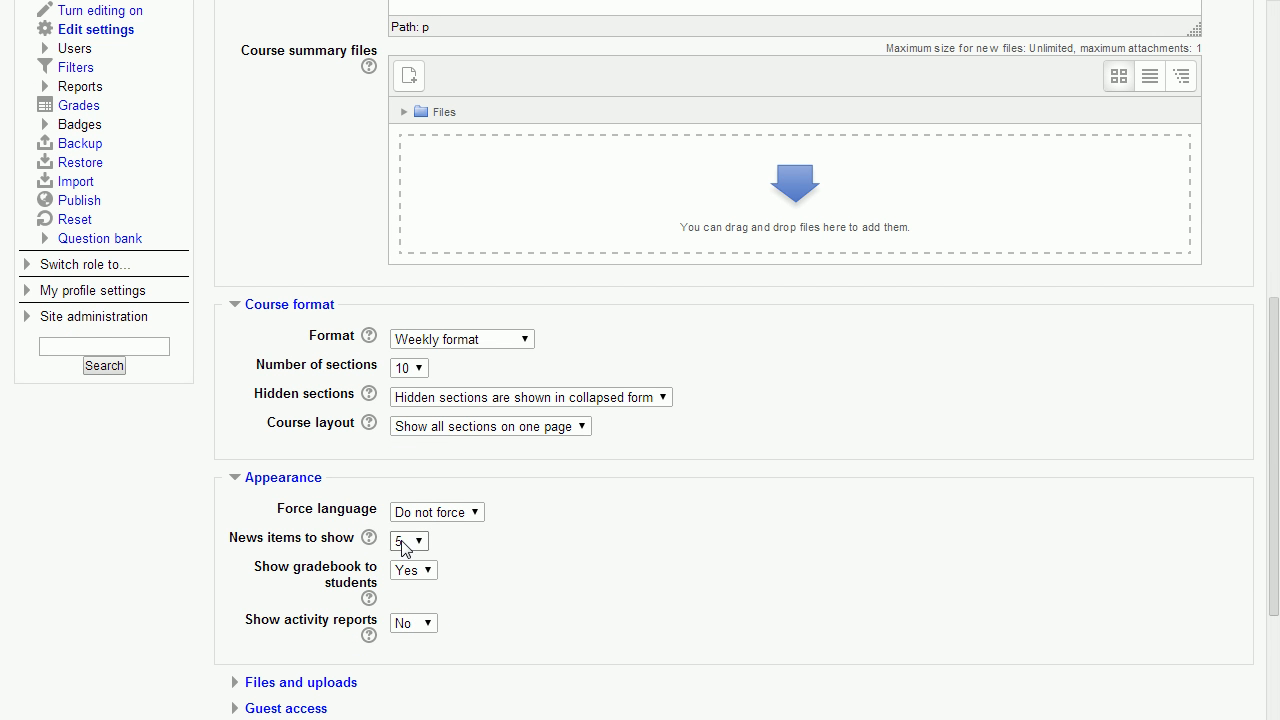
scroll(365, 512, down, 2)
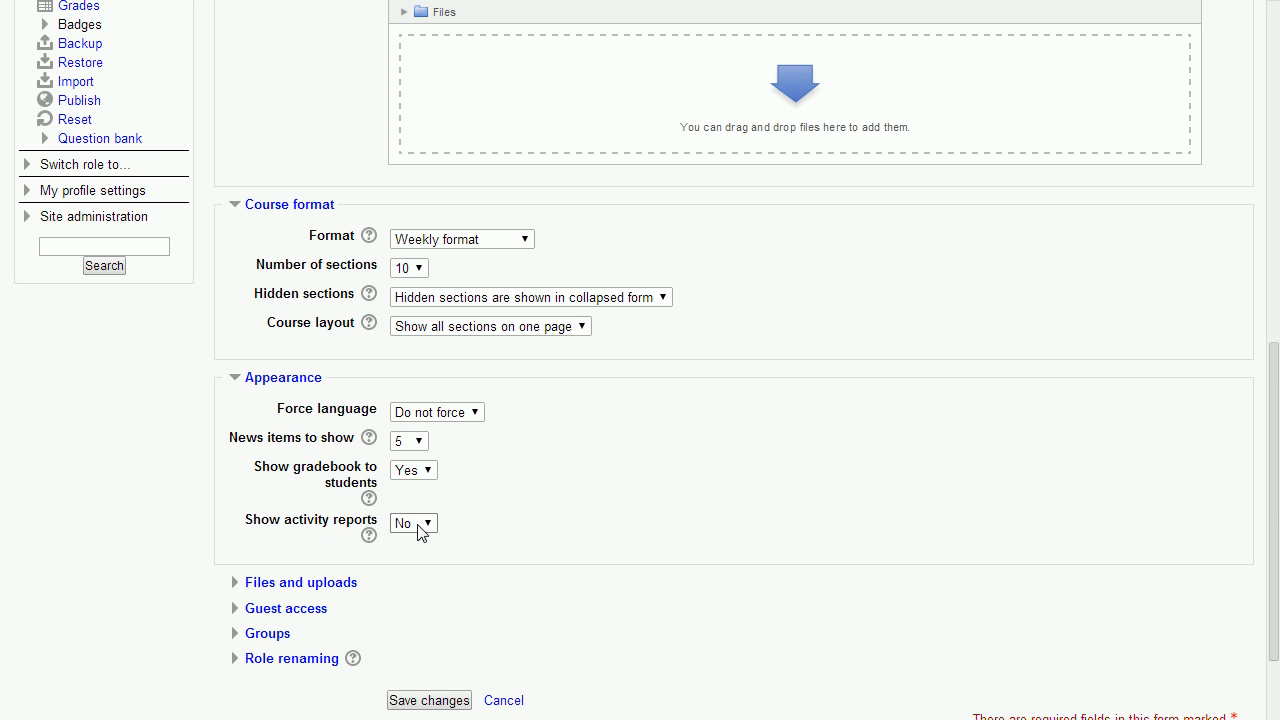
click(313, 583)
scroll(313, 595, down, 2)
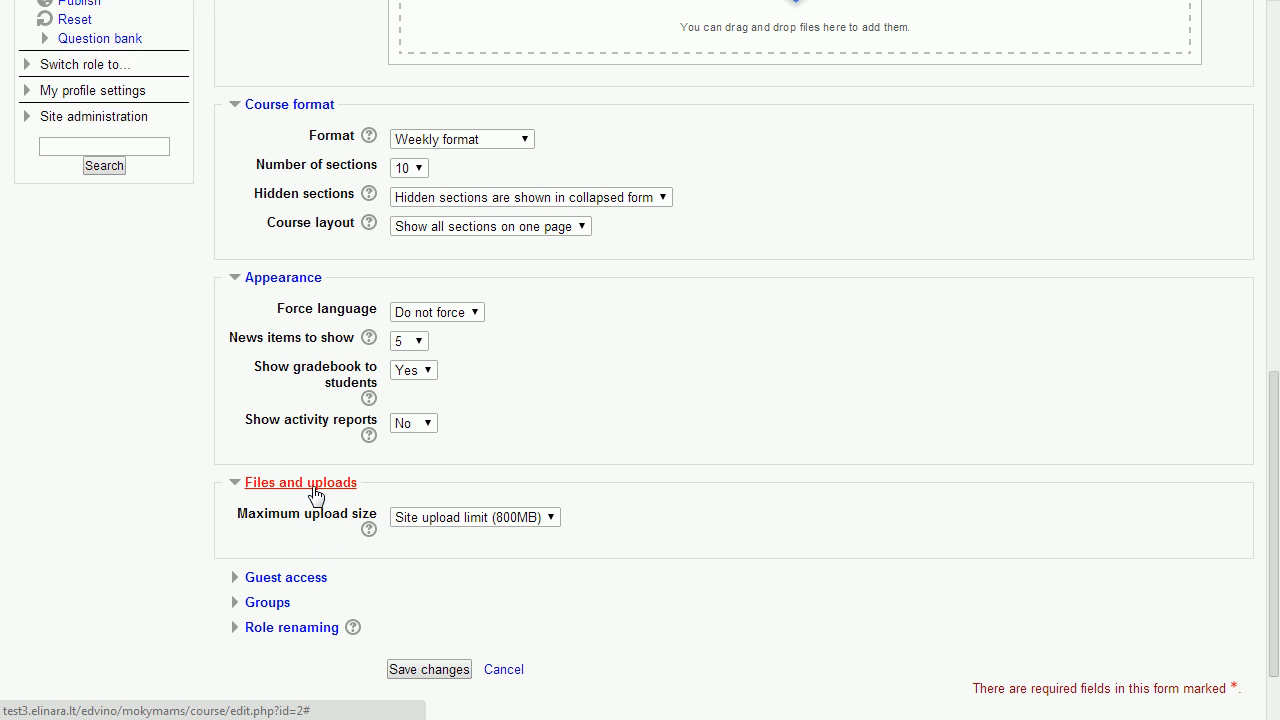
click(486, 518)
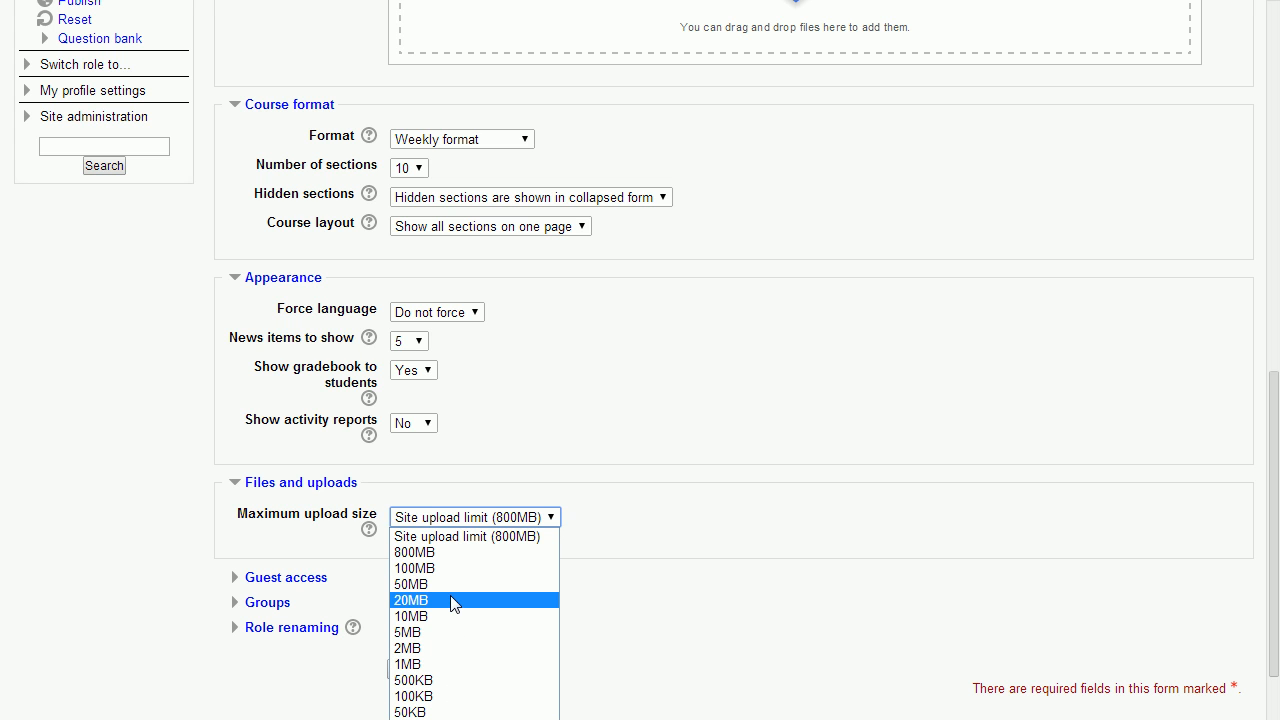
click(526, 463)
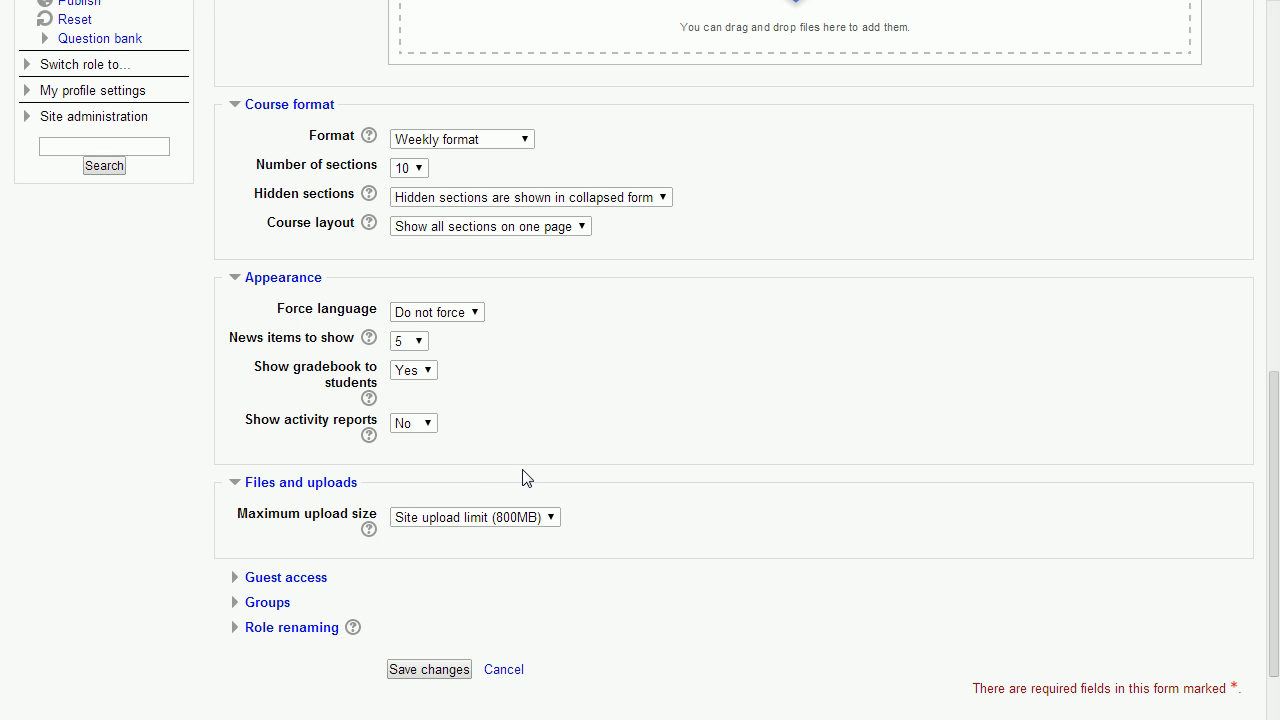
Expand the Guest access settings, set Allow guest access to Yes, and activate the guest password field
click(301, 580)
scroll(300, 586, down, 1)
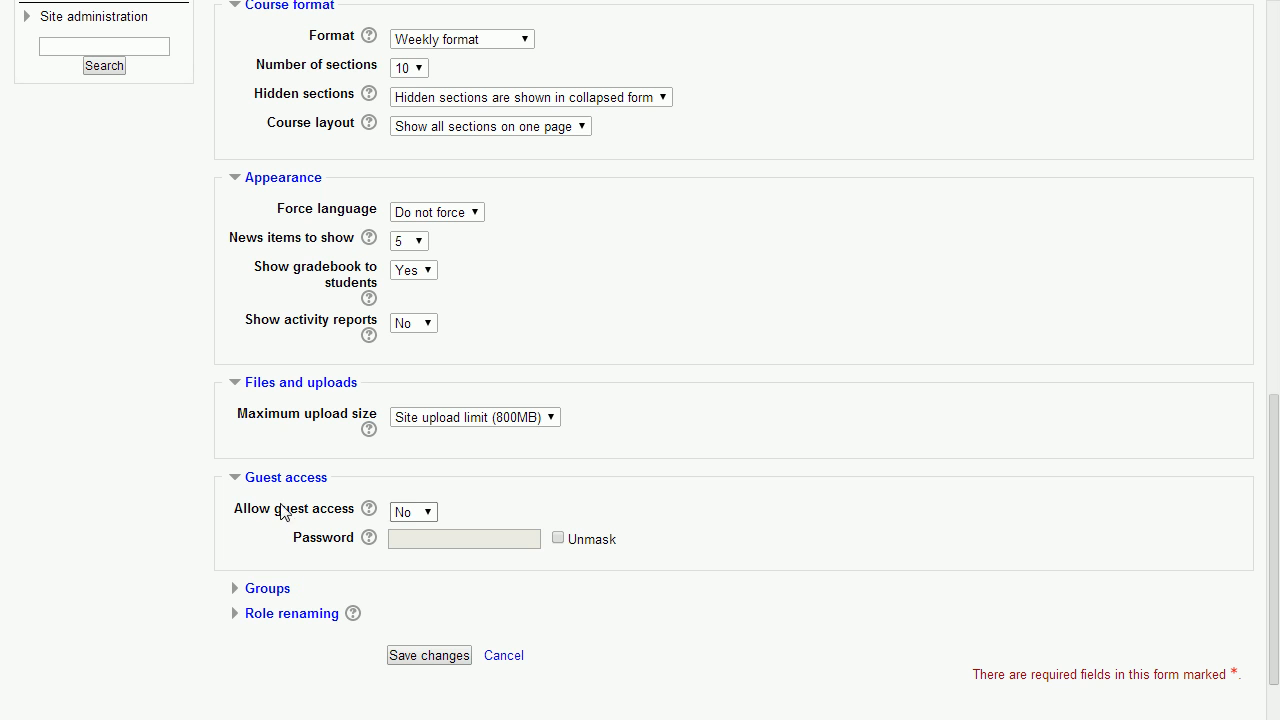
click(420, 515)
click(415, 542)
click(480, 545)
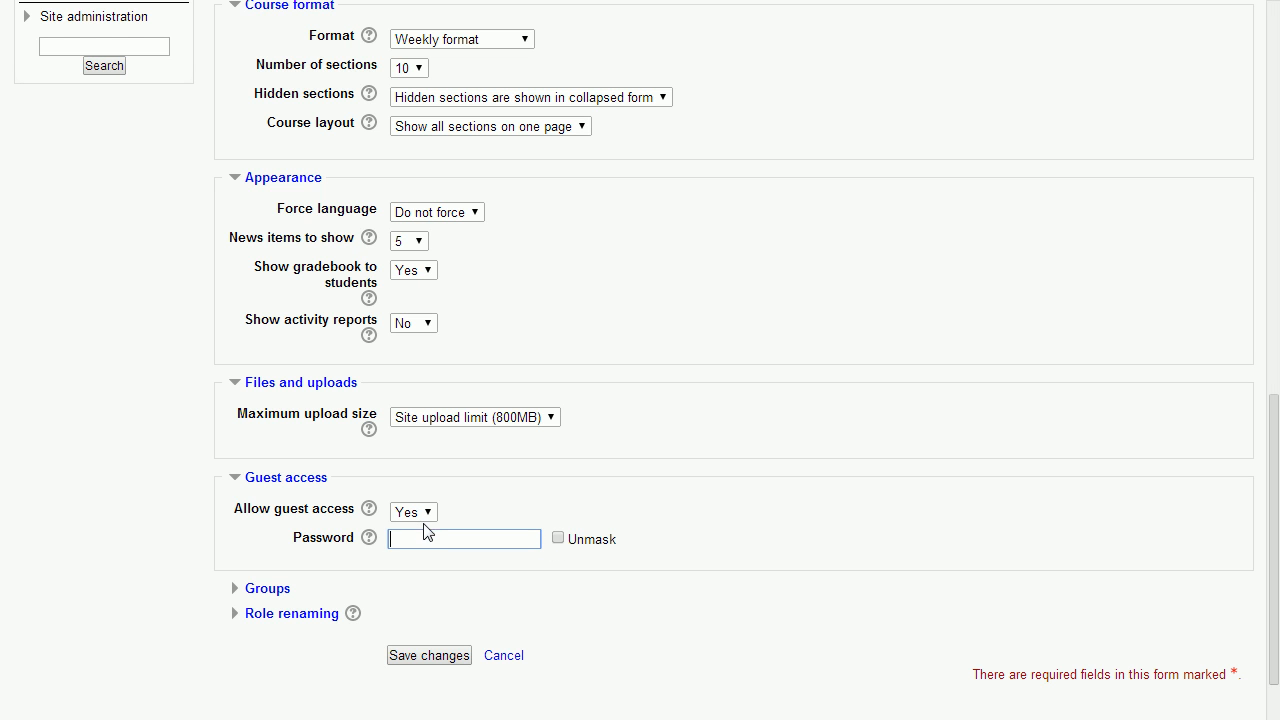
Examine the Groups and Role renaming settings, and leave the course settings without saving
click(270, 591)
scroll(285, 596, down, 2)
click(290, 533)
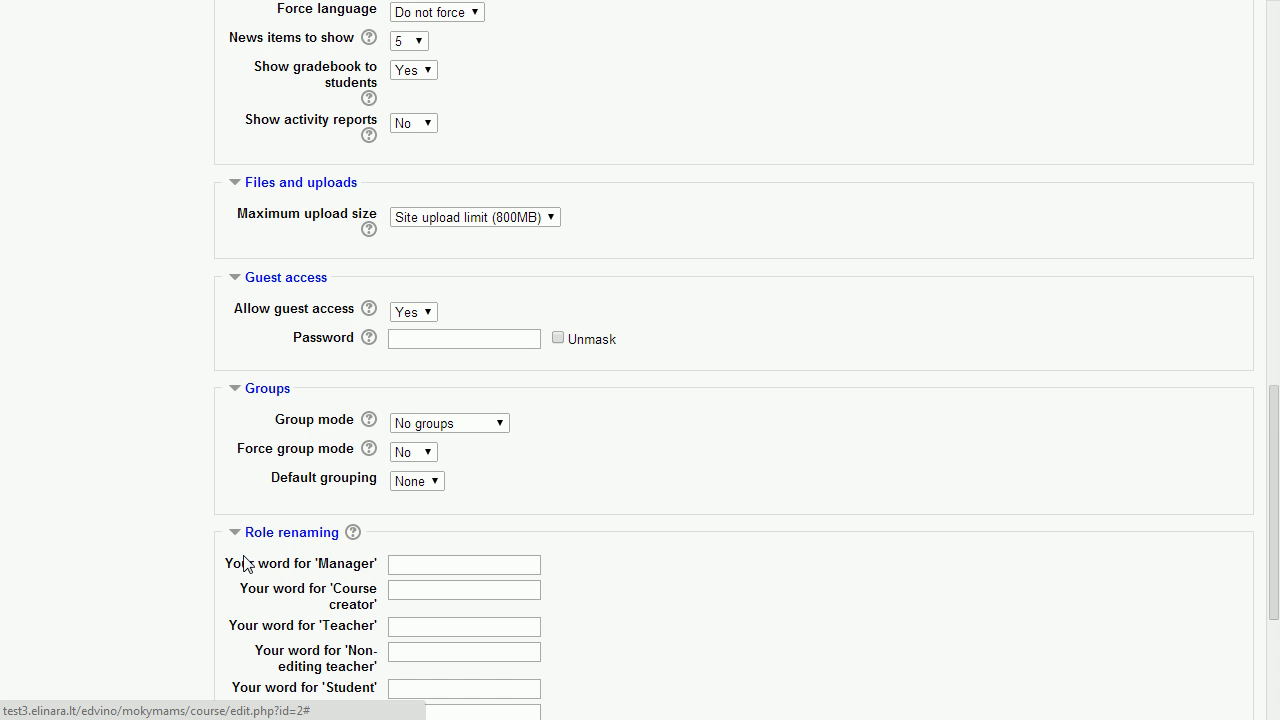
scroll(245, 560, down, 2)
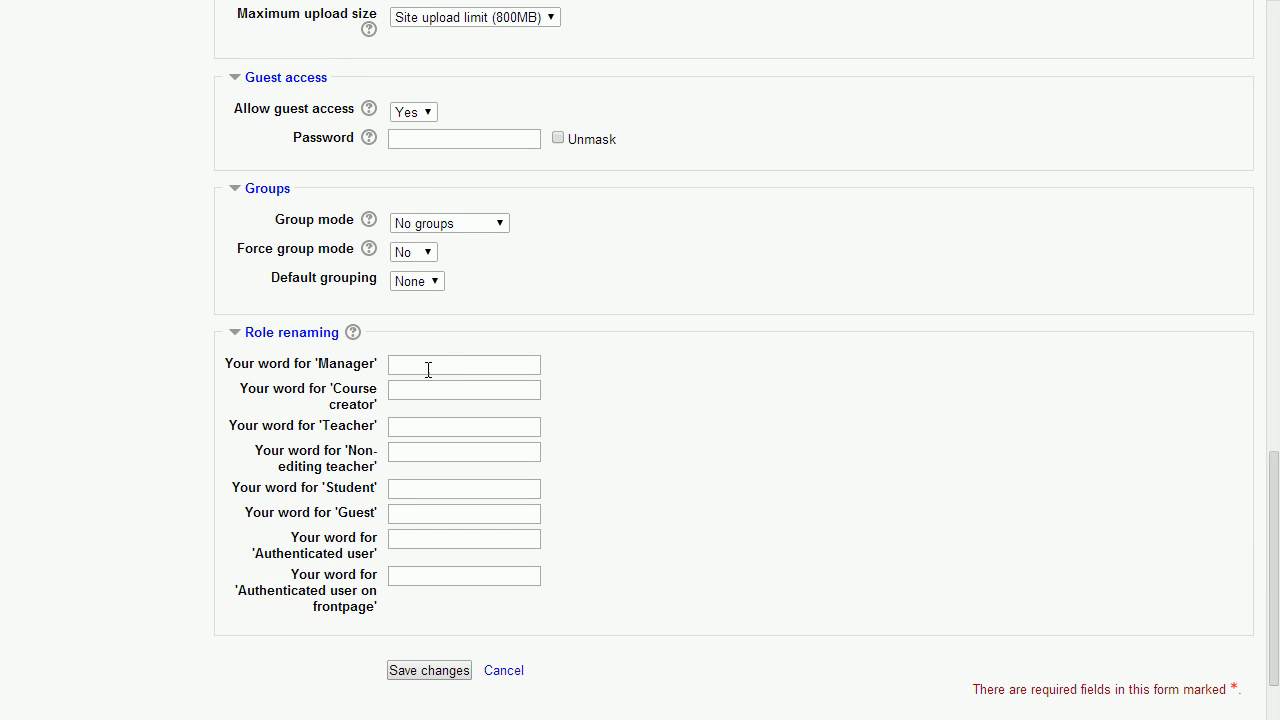
click(508, 674)
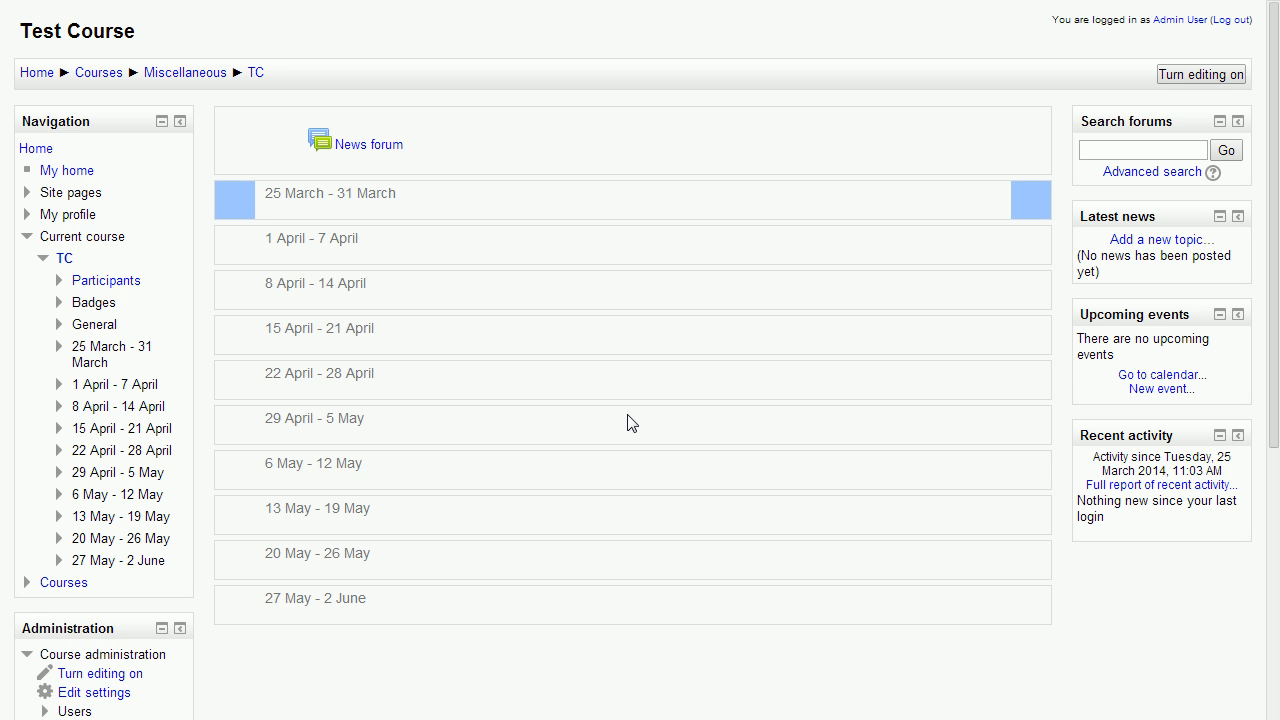
Turn on editing for the Test Course page and look over the weekly sections
scroll(628, 415, down, 1)
scroll(628, 414, up, 1)
click(1172, 75)
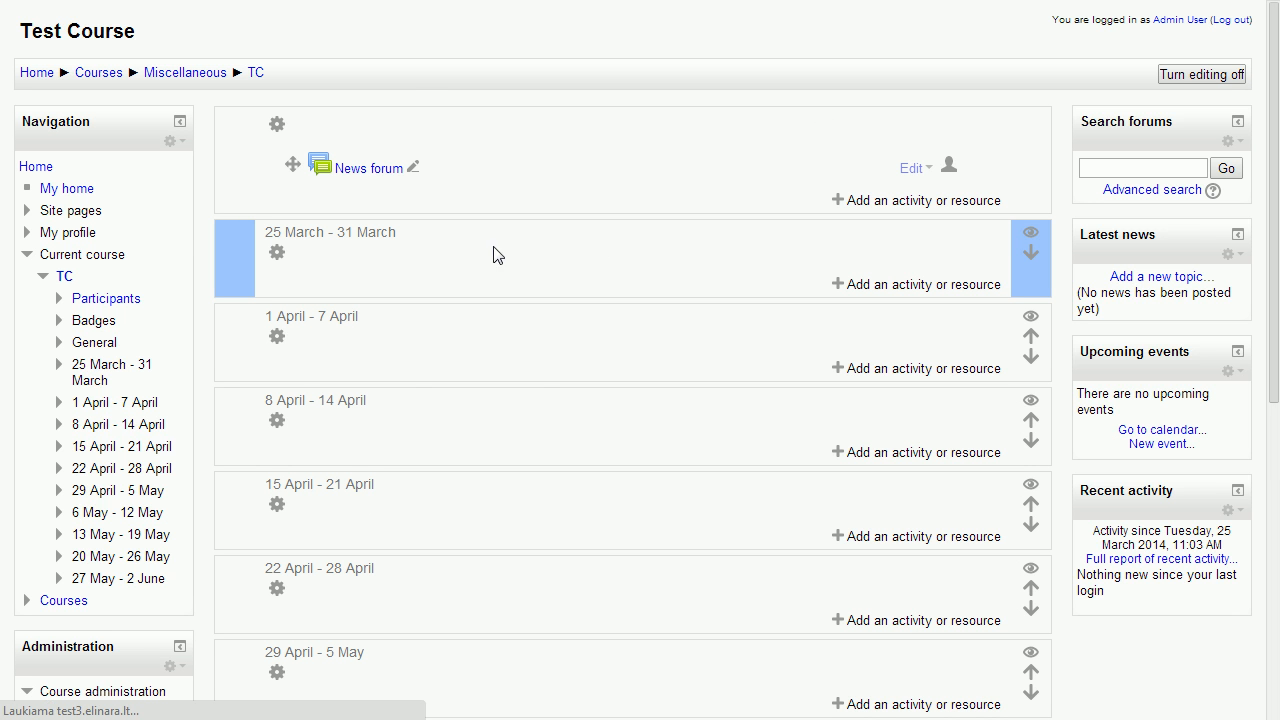
scroll(545, 362, down, 3)
scroll(566, 326, up, 3)
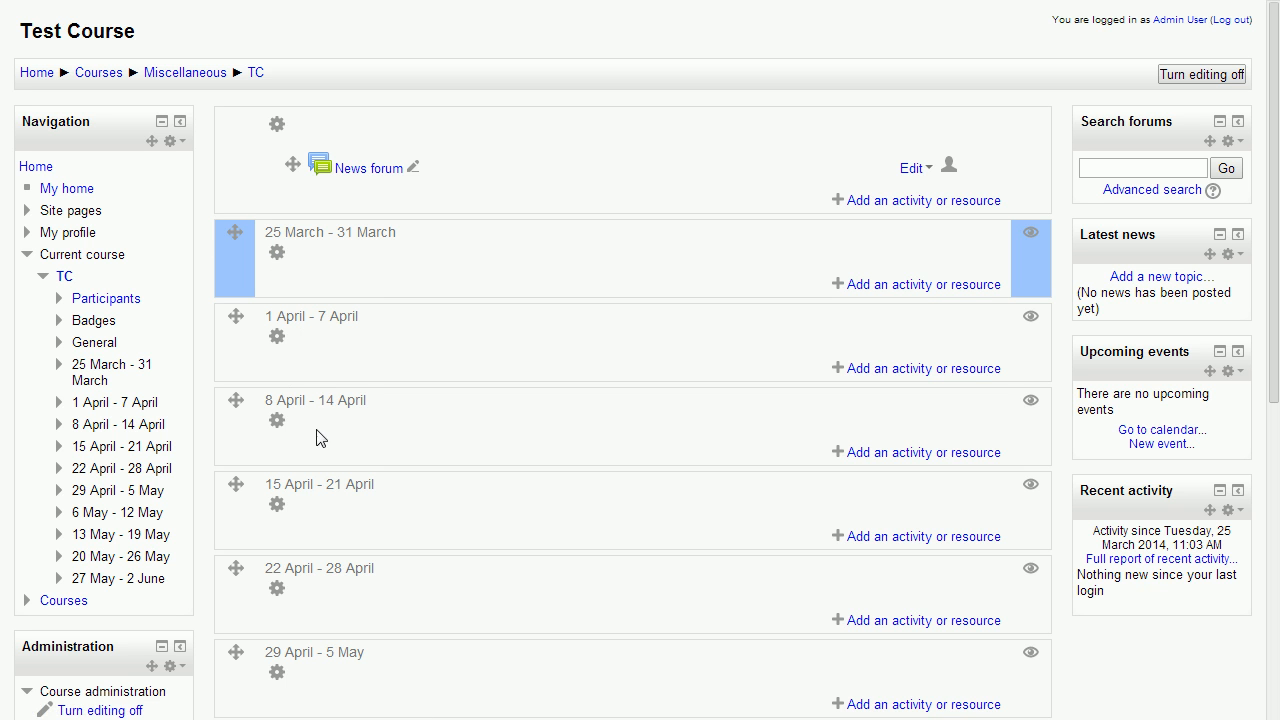
Add a Calendar block to the course page
scroll(520, 432, down, 5)
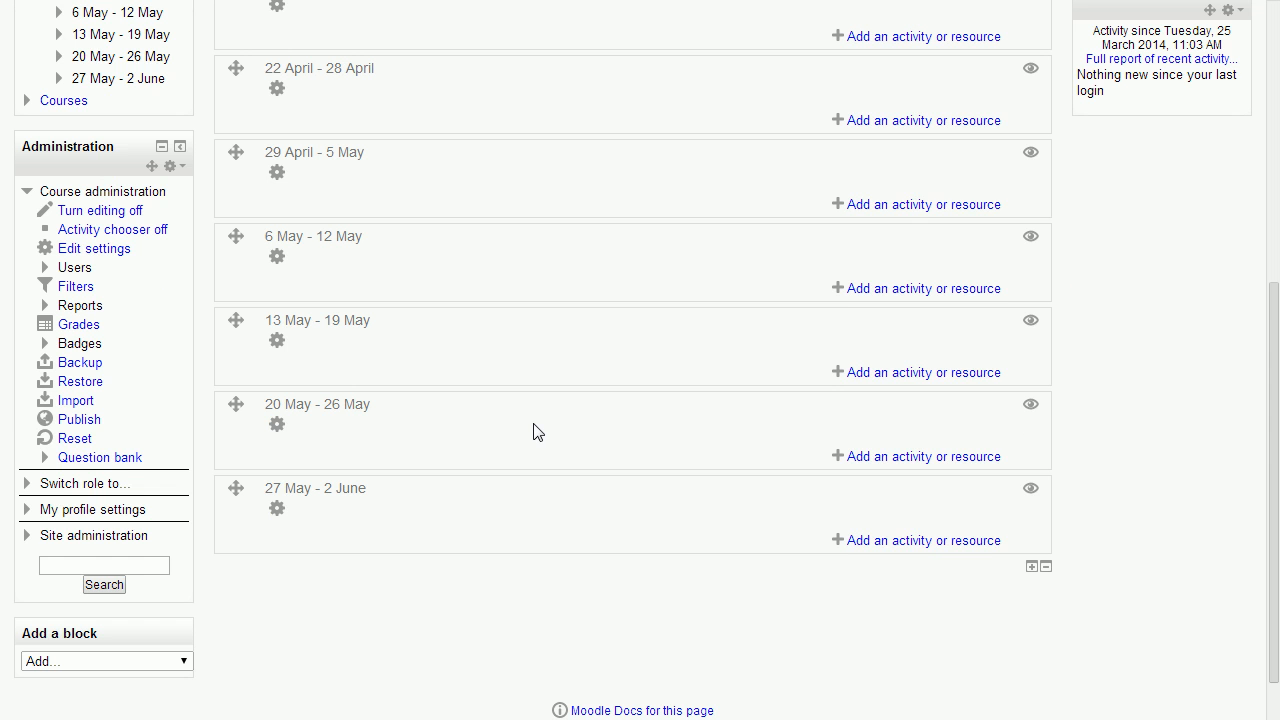
click(85, 597)
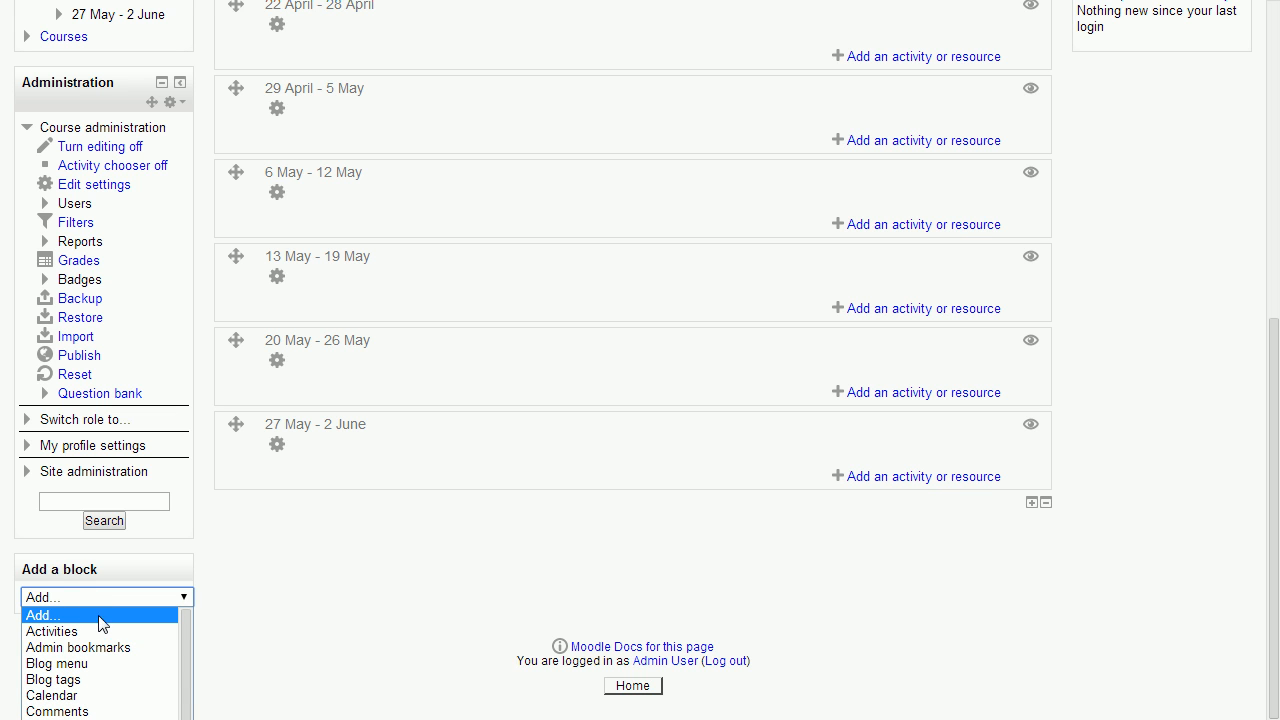
scroll(93, 645, down, 2)
scroll(96, 660, up, 2)
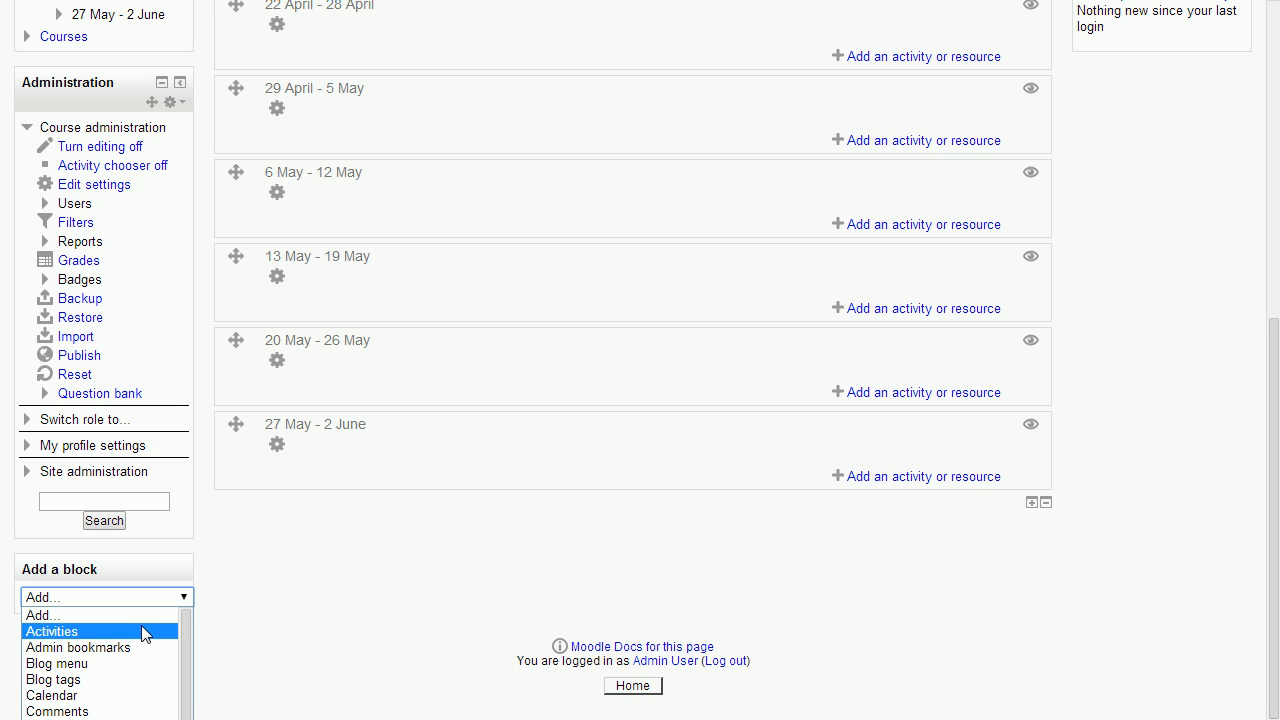
click(119, 696)
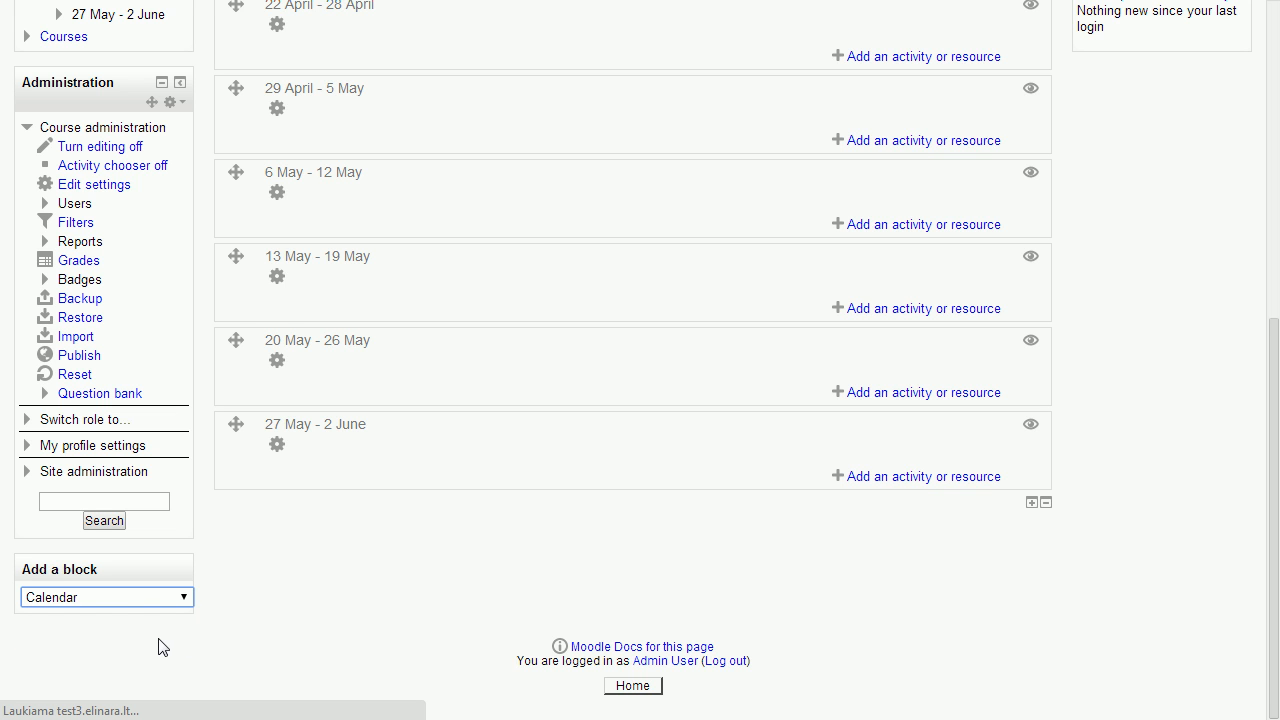
scroll(170, 610, down, 15)
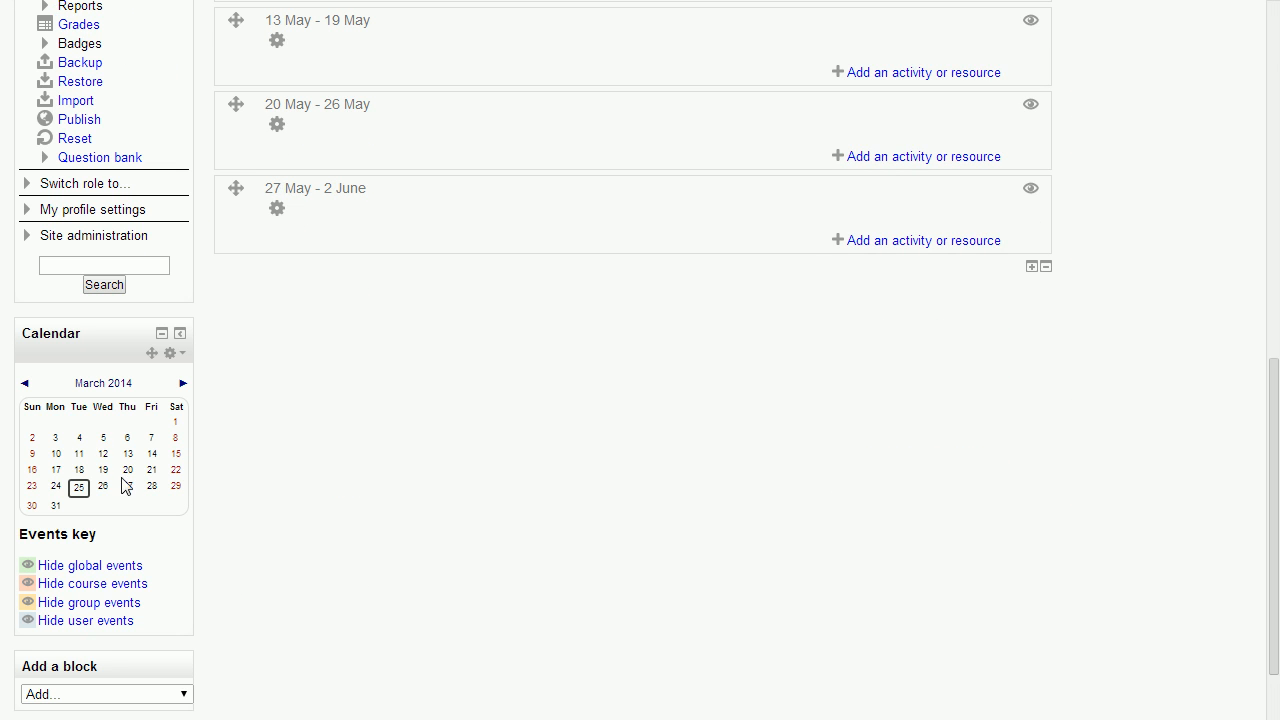
Try to move the Calendar block into the column that holds the Search forums and Latest news blocks
scroll(120, 449, up, 2)
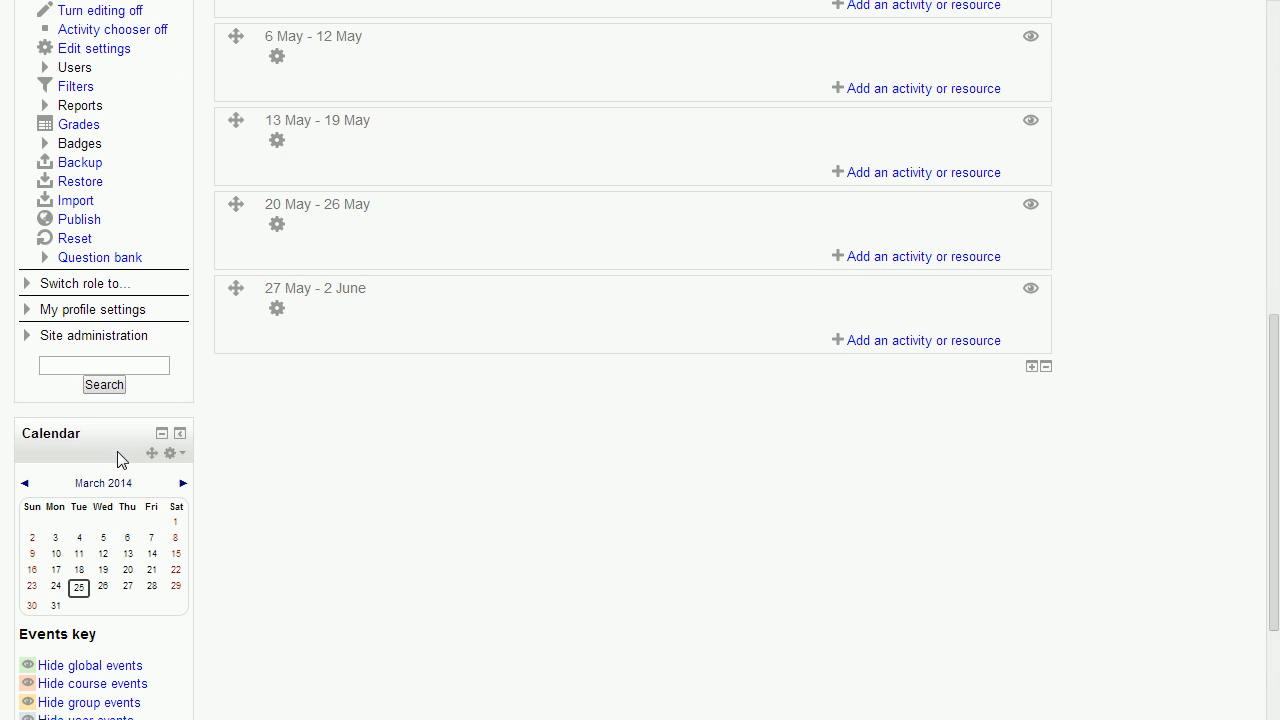
drag(153, 549, 1203, 166)
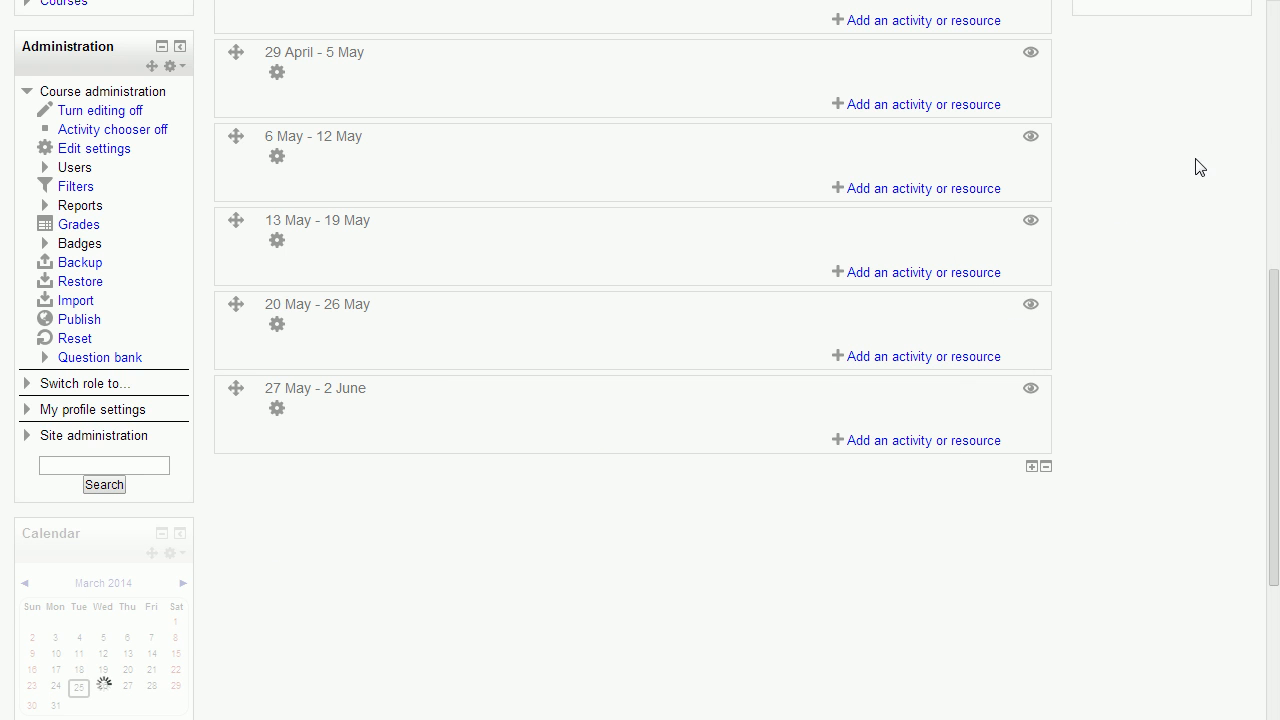
drag(152, 553, 1185, 105)
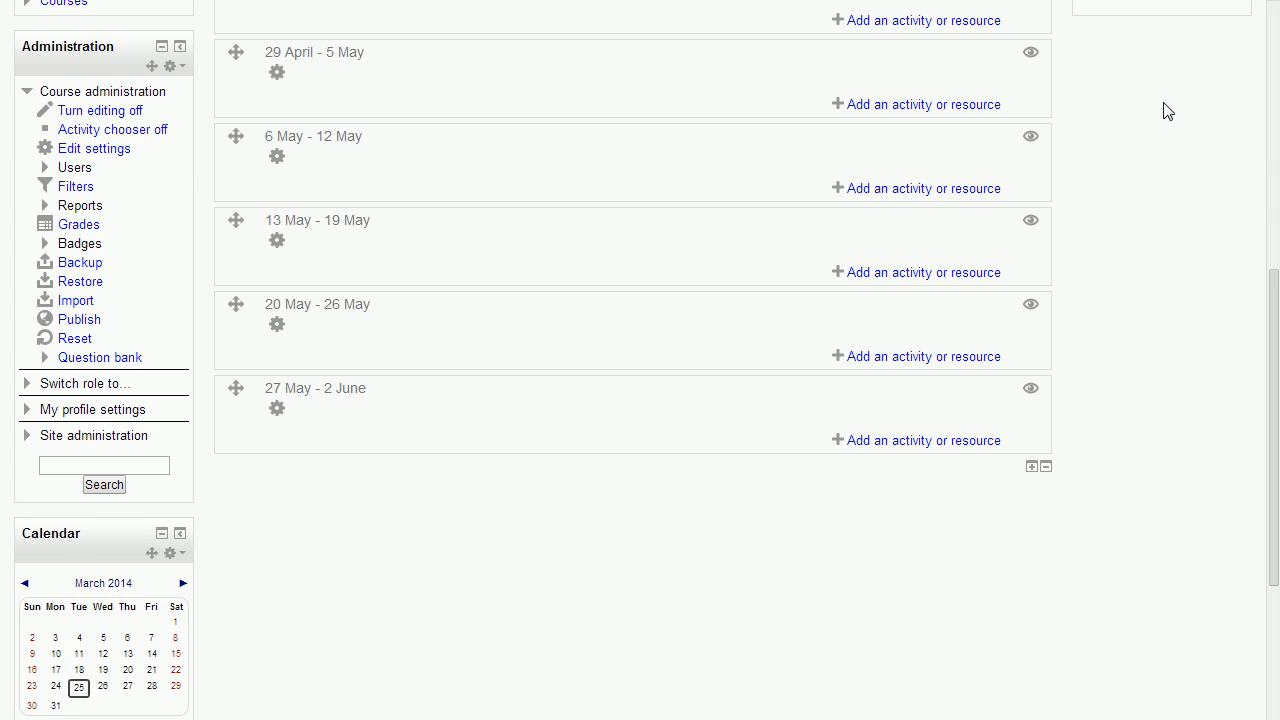
Move the Calendar block above the Administration block, directly below the Navigation block
scroll(1165, 125, up, 3)
scroll(1112, 300, down, 4)
scroll(140, 417, down, 3)
scroll(166, 508, up, 3)
scroll(212, 446, up, 2)
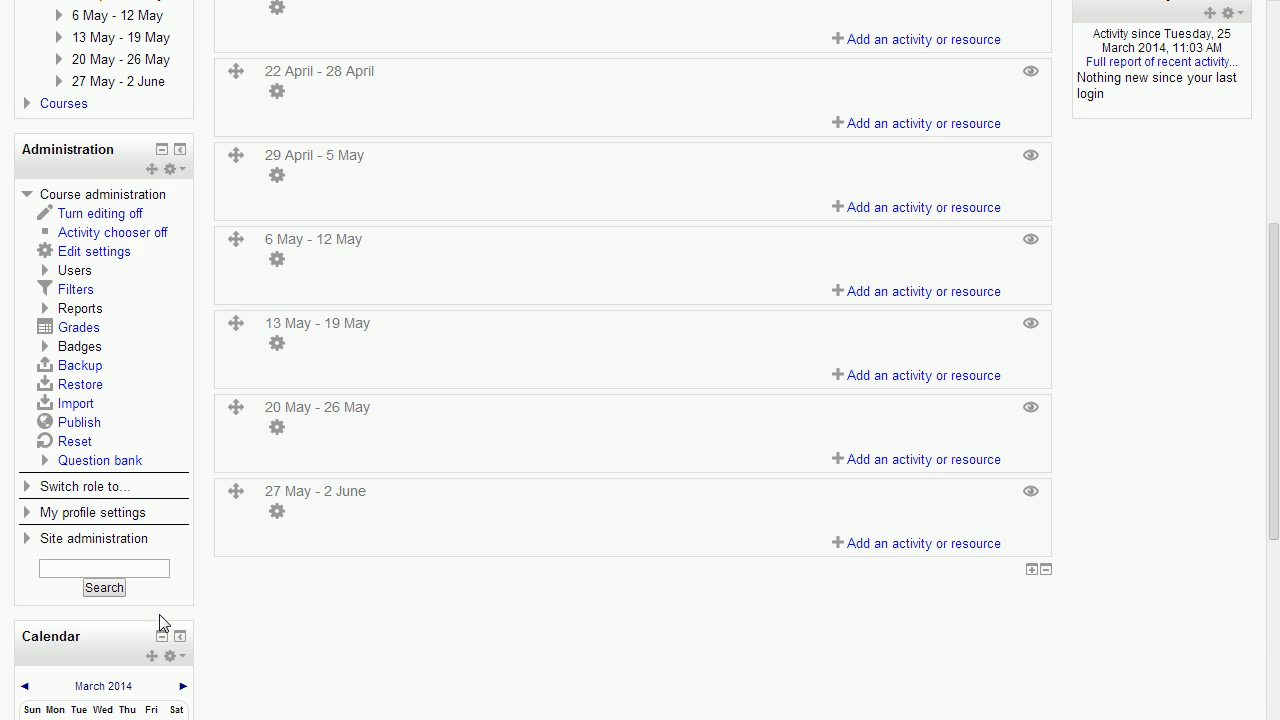
drag(152, 656, 146, 162)
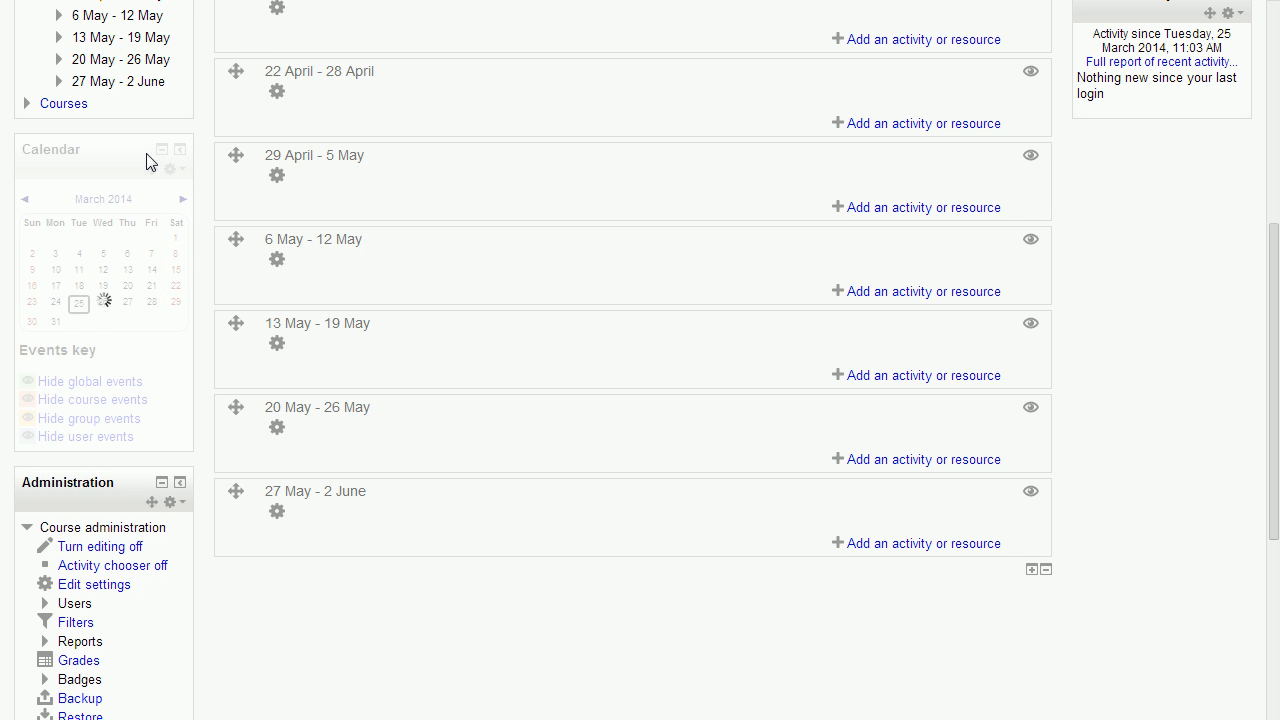
scroll(1013, 397, up, 3)
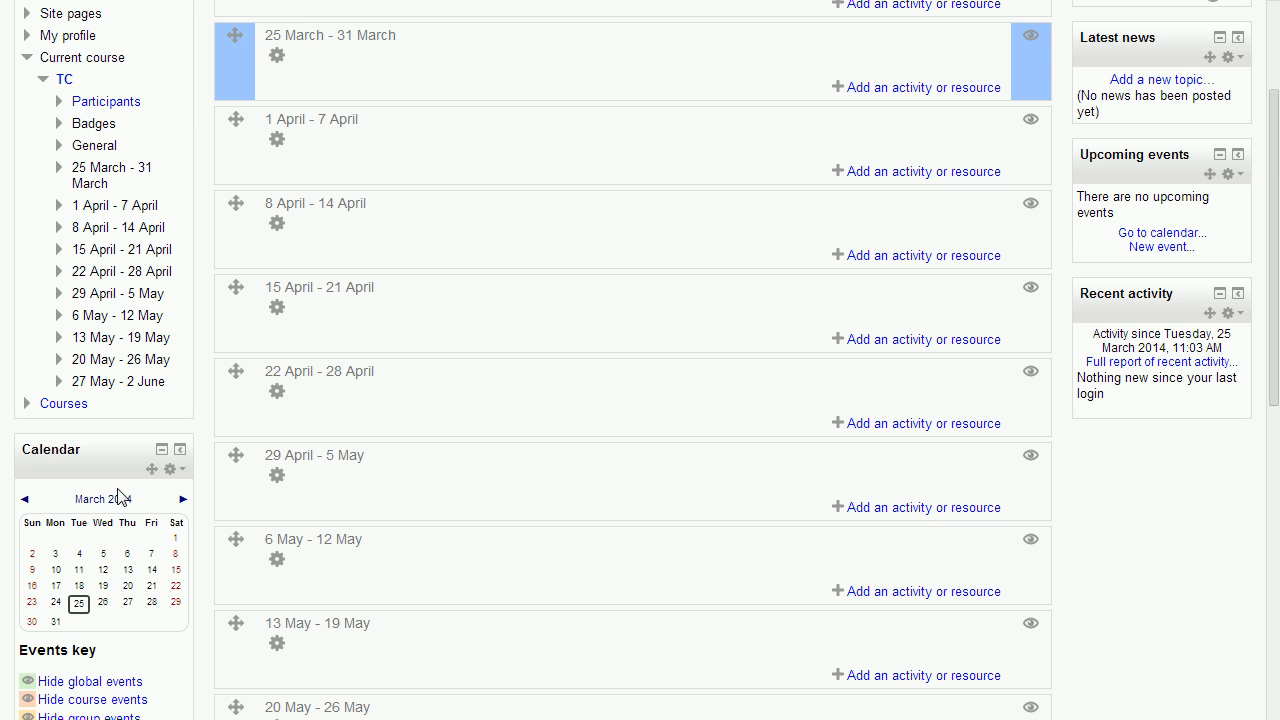
scroll(57, 484, down, 2)
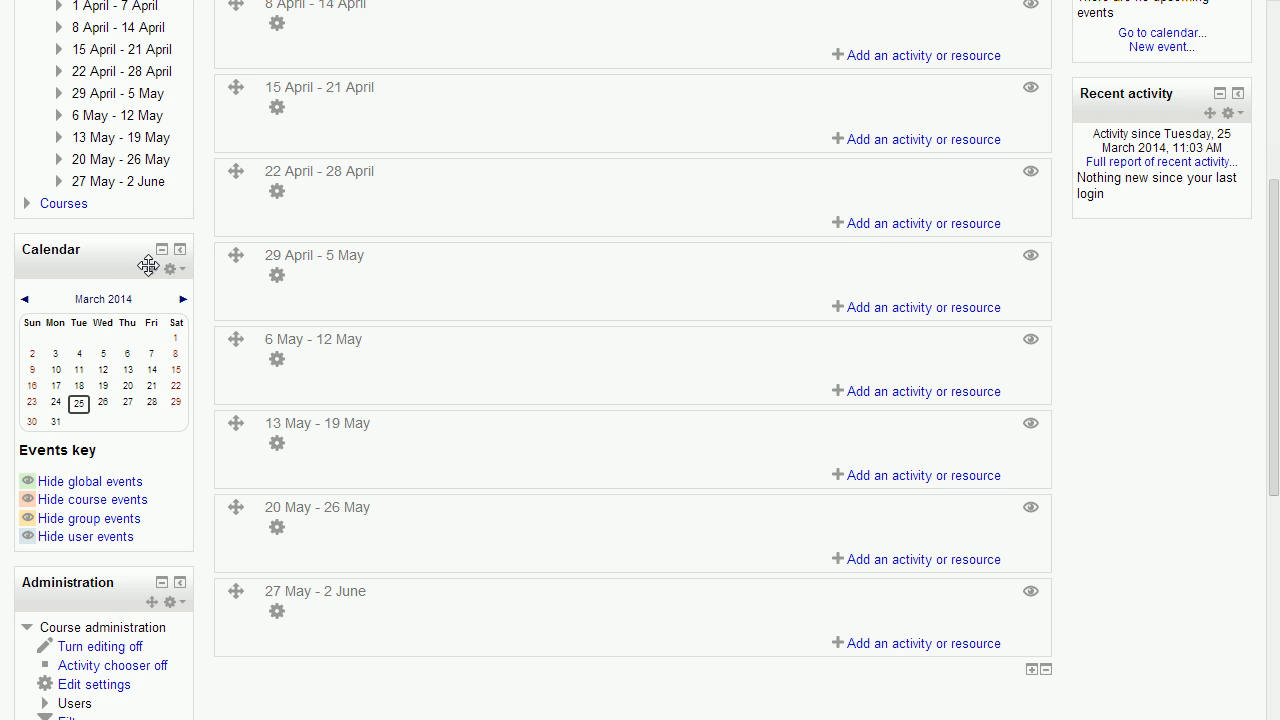
Delete the Recent activity block from the course page and confirm the deletion
scroll(148, 265, up, 4)
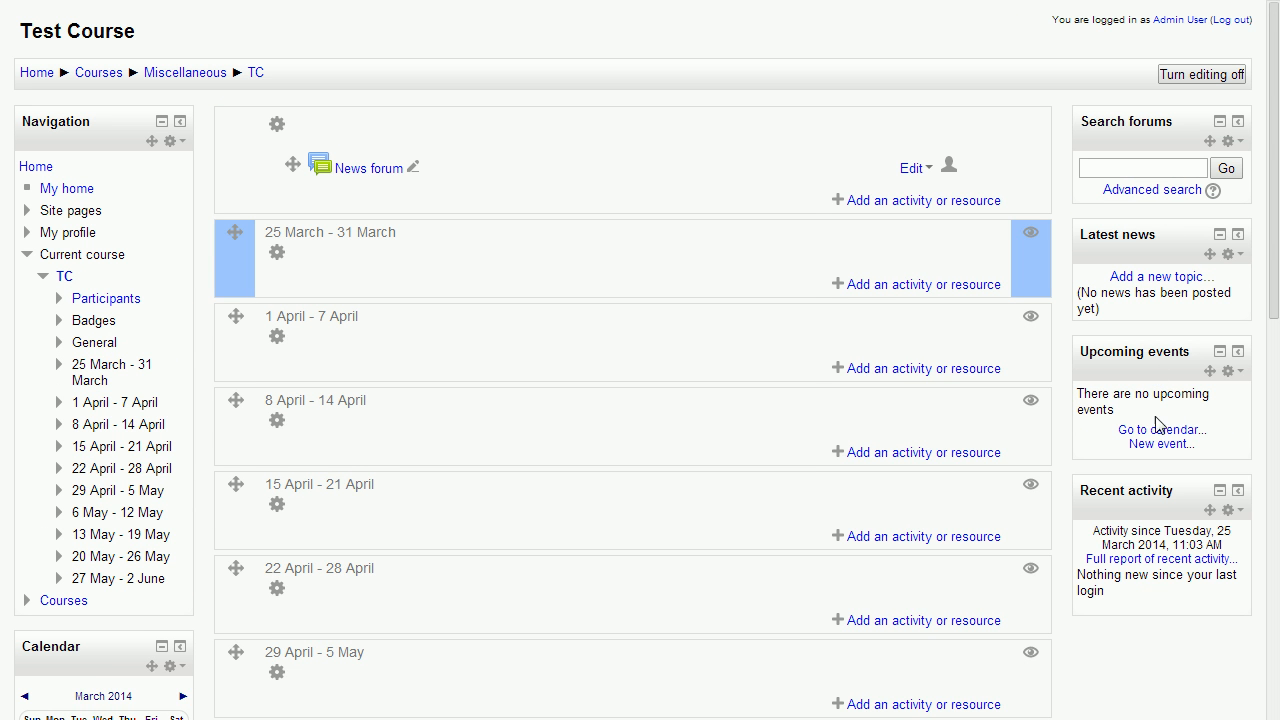
click(1230, 512)
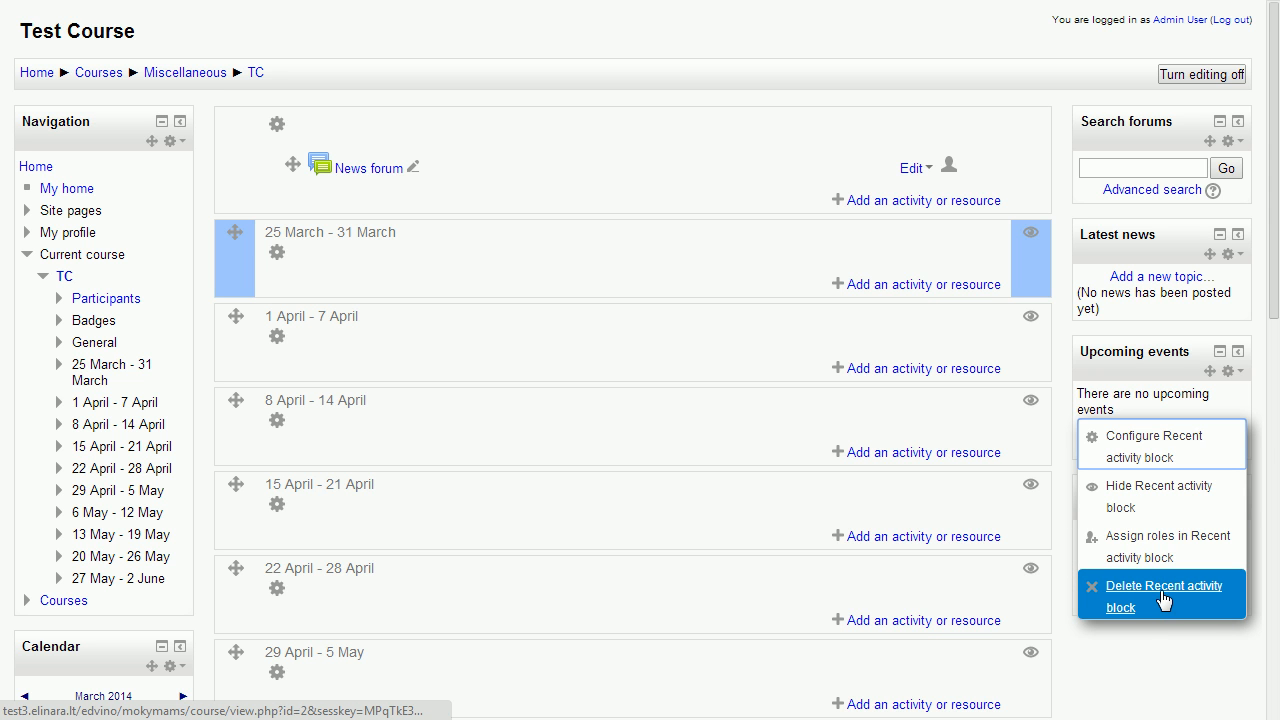
click(1171, 645)
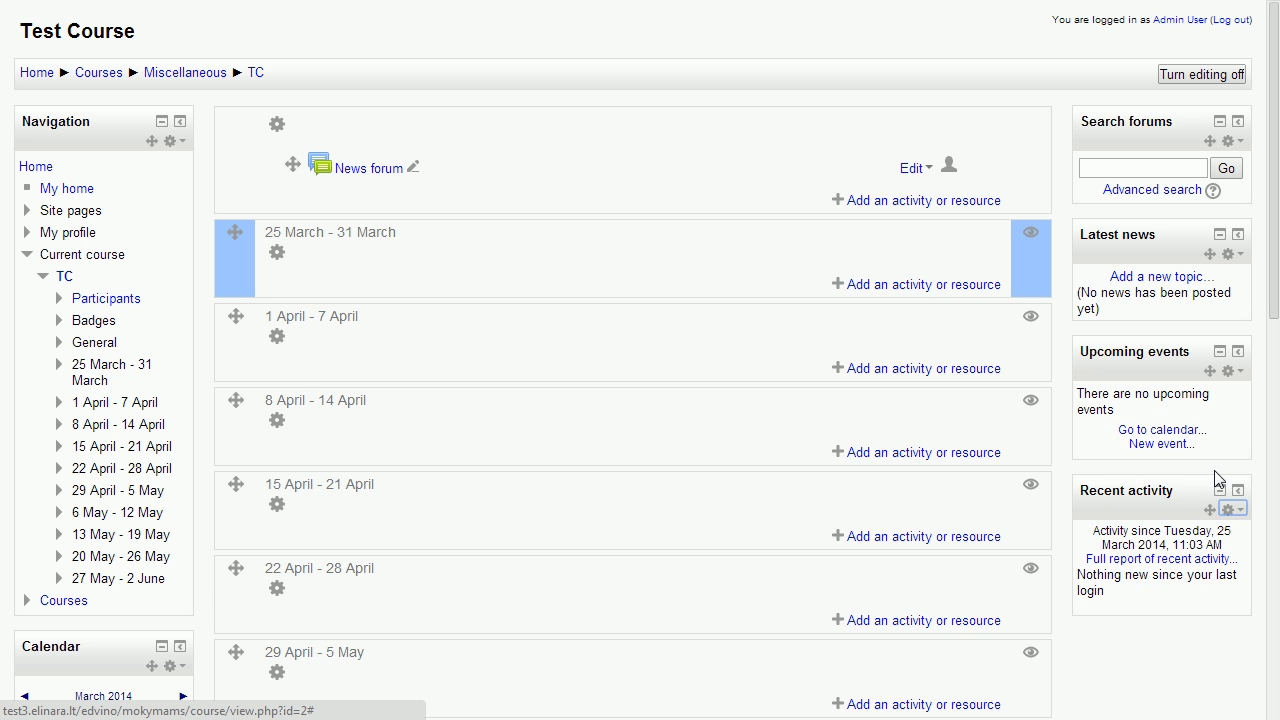
click(1229, 510)
click(1141, 598)
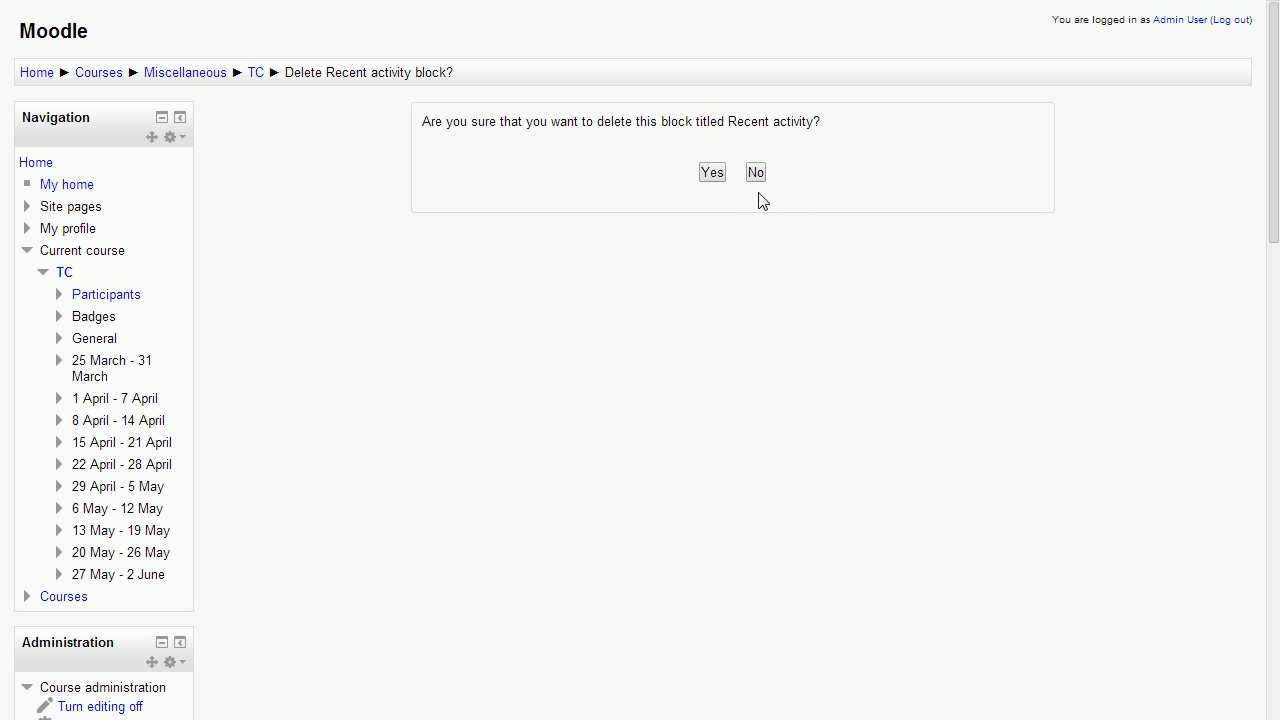
click(711, 172)
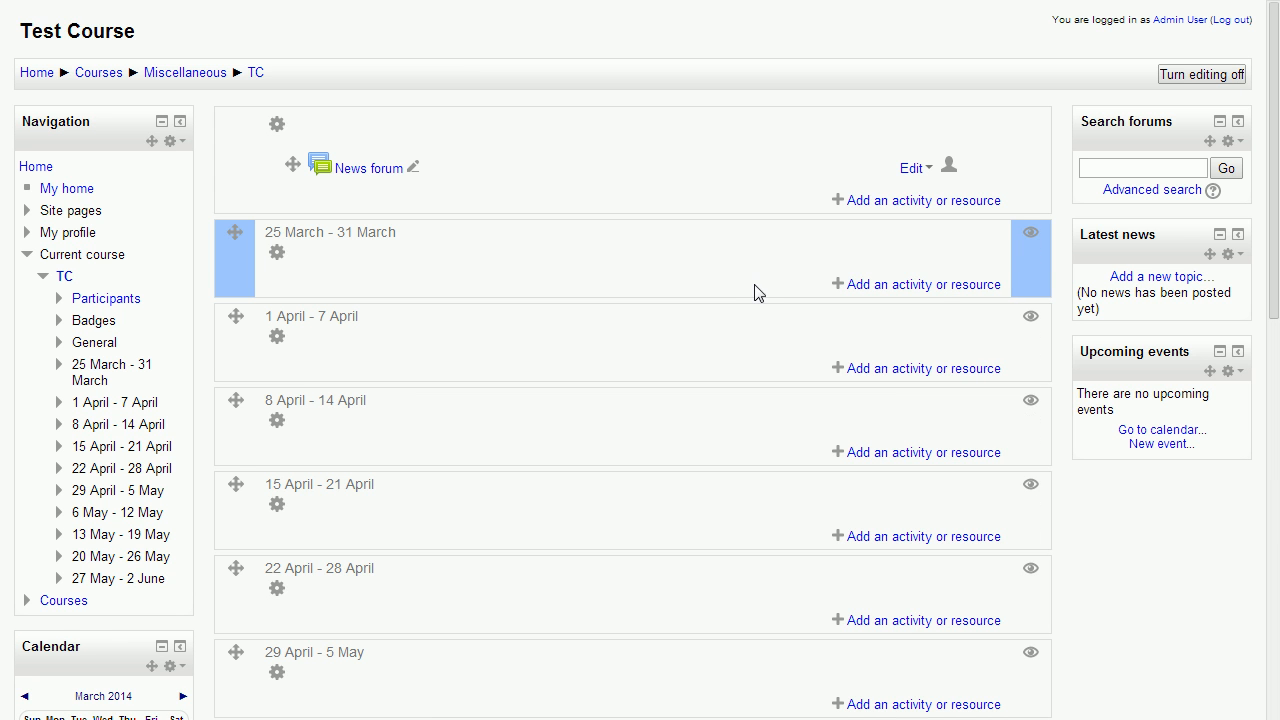
Look over the course page's weekly sections and their options for adding an activity or resource
scroll(806, 322, down, 1)
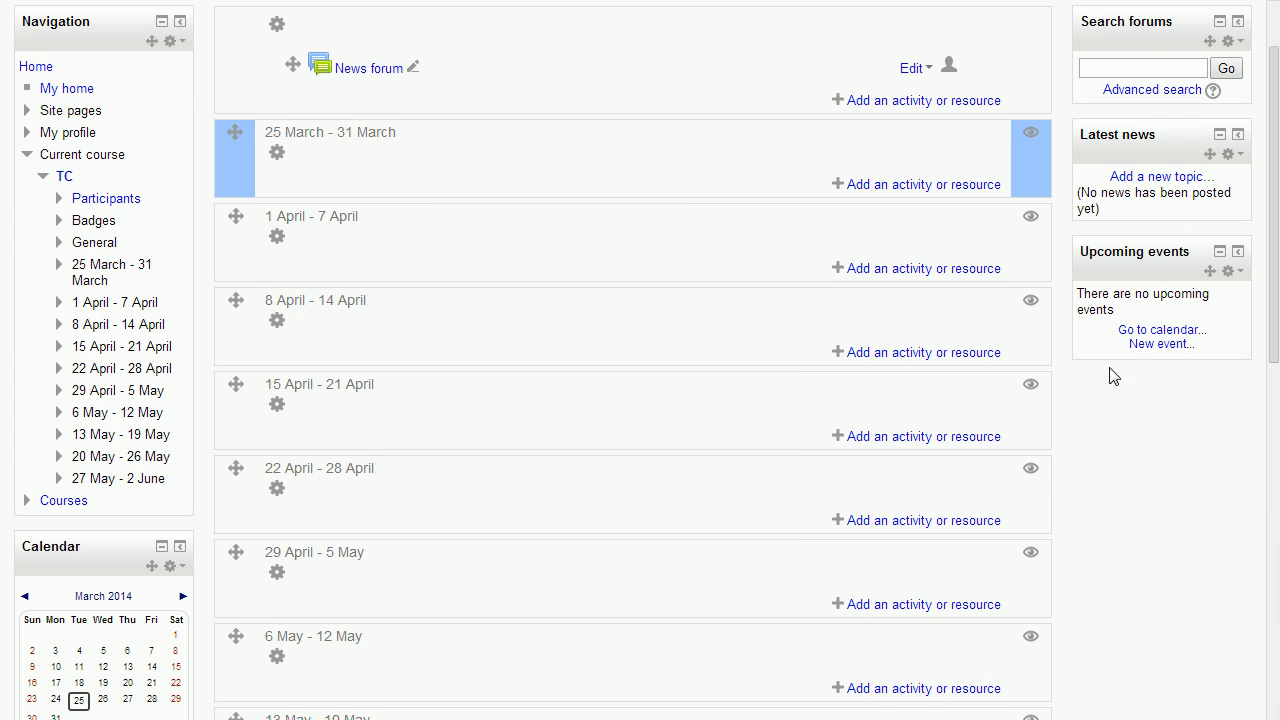
scroll(798, 374, up, 1)
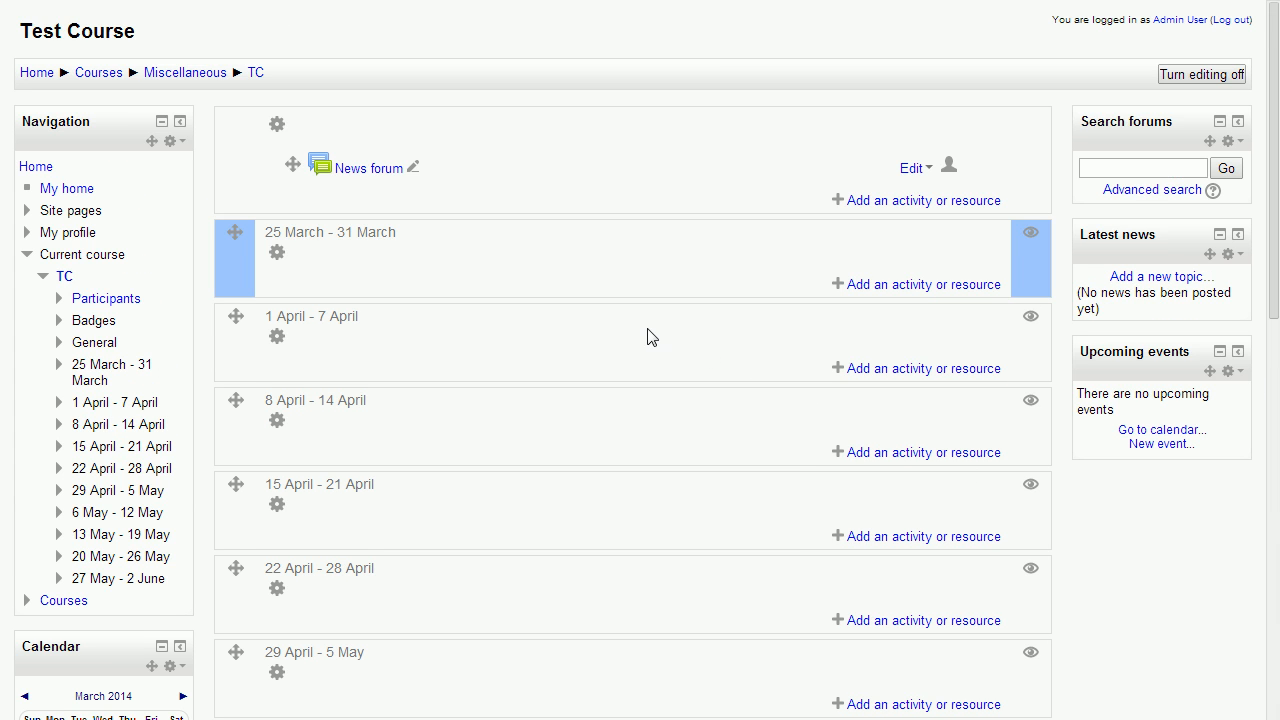
scroll(97, 453, down, 2)
scroll(106, 434, up, 2)
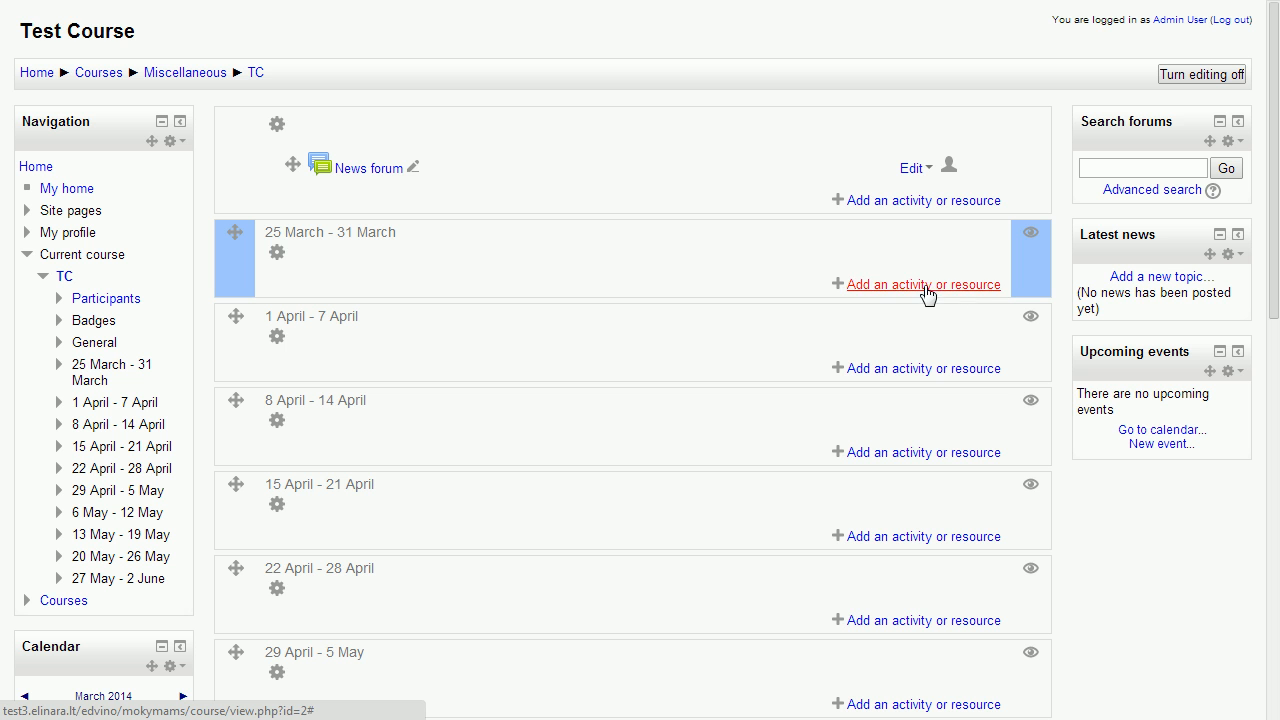
scroll(792, 363, down, 6)
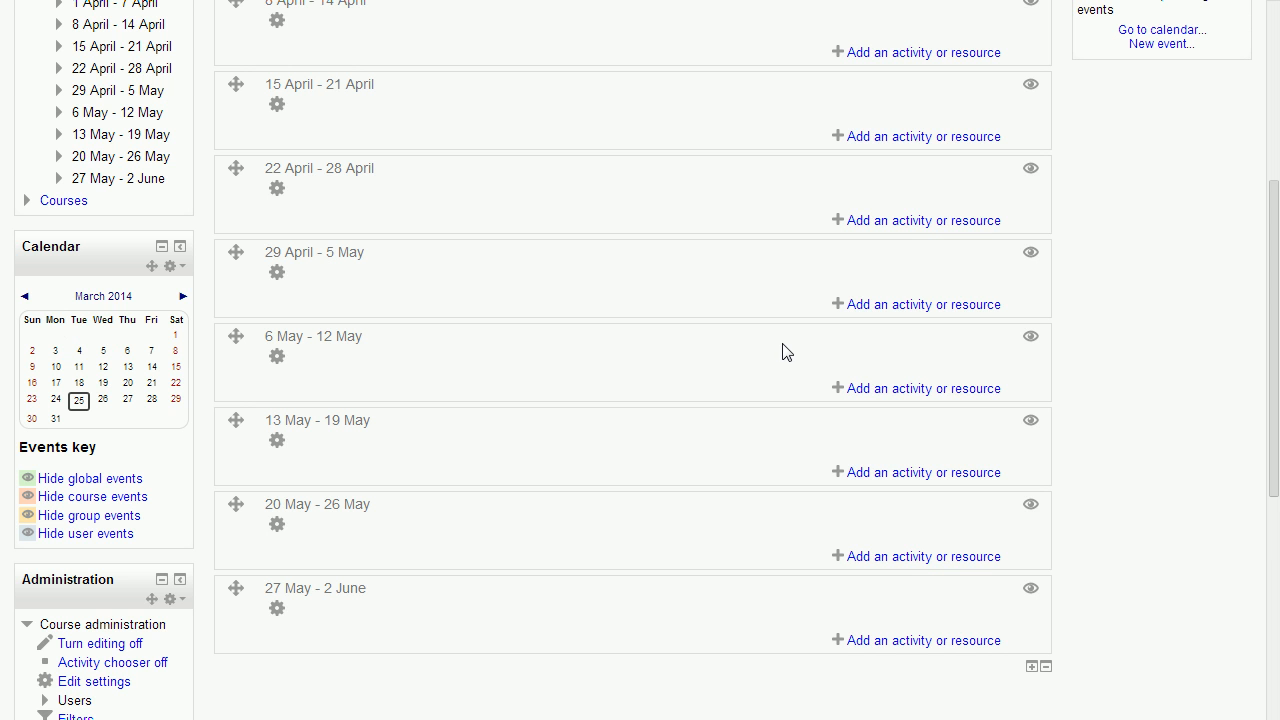
scroll(434, 438, up, 5)
scroll(910, 395, down, 1)
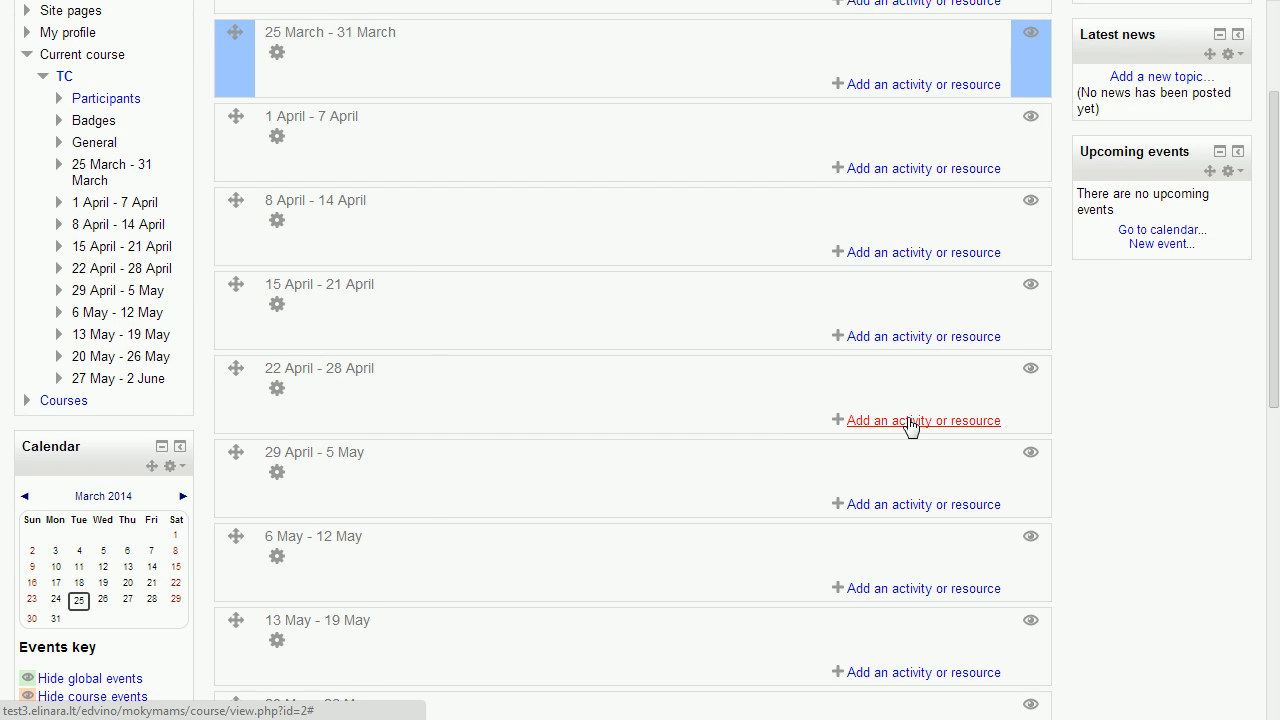
Review the activities and resources that can be added to the 22 April - 28 April section, closing the chooser without adding any
click(911, 423)
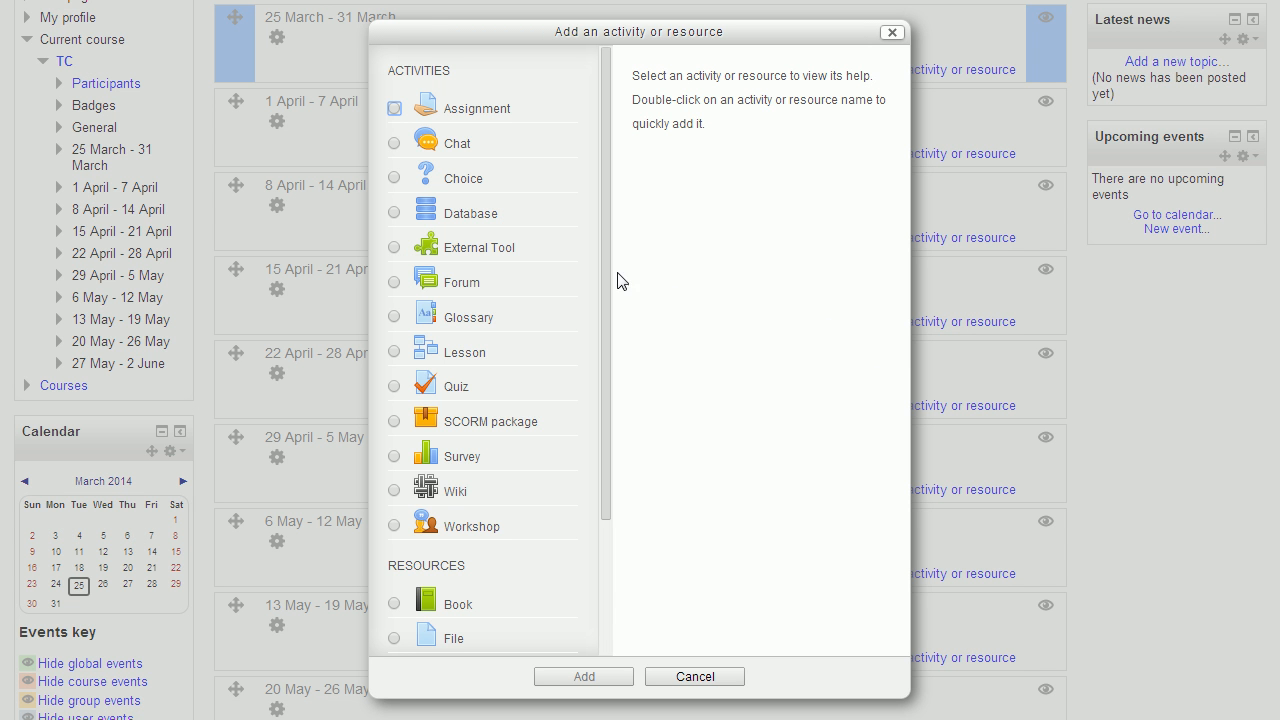
scroll(586, 280, down, 3)
scroll(545, 348, up, 3)
scroll(393, 484, down, 3)
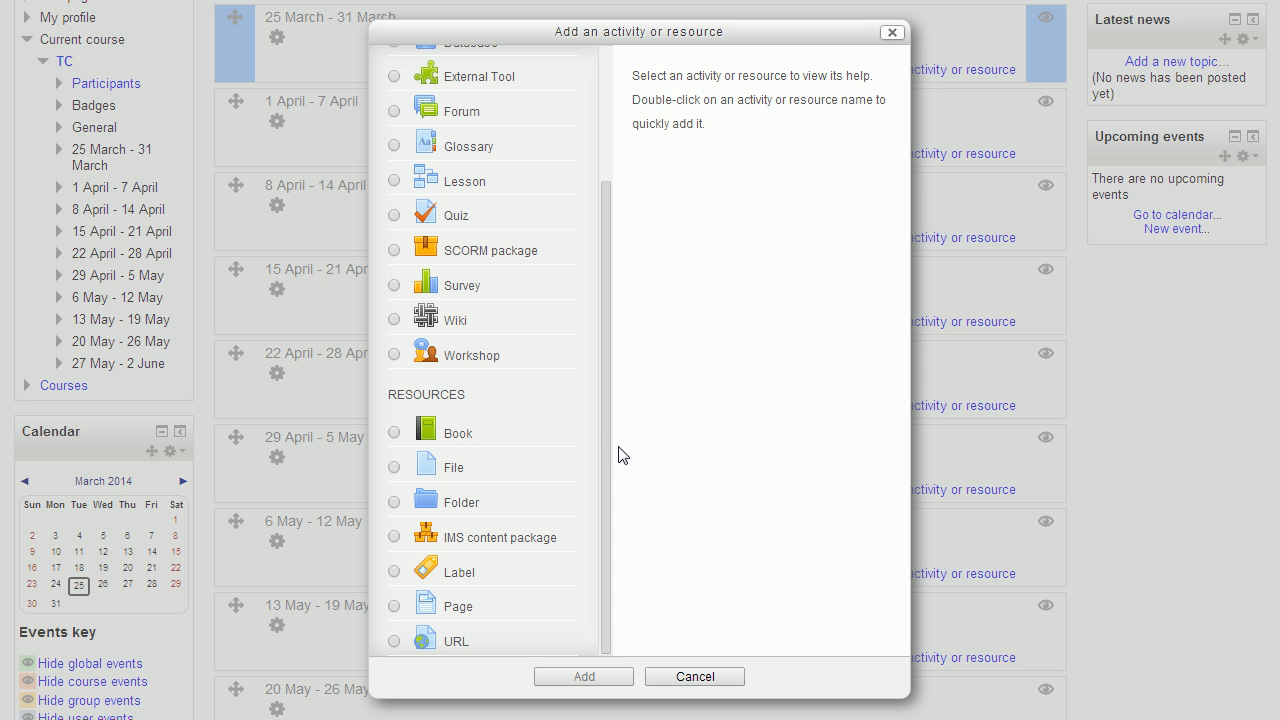
drag(608, 417, 548, 572)
click(694, 677)
Open the form for adding a File resource to the 25 March - 31 March section
scroll(660, 310, up, 3)
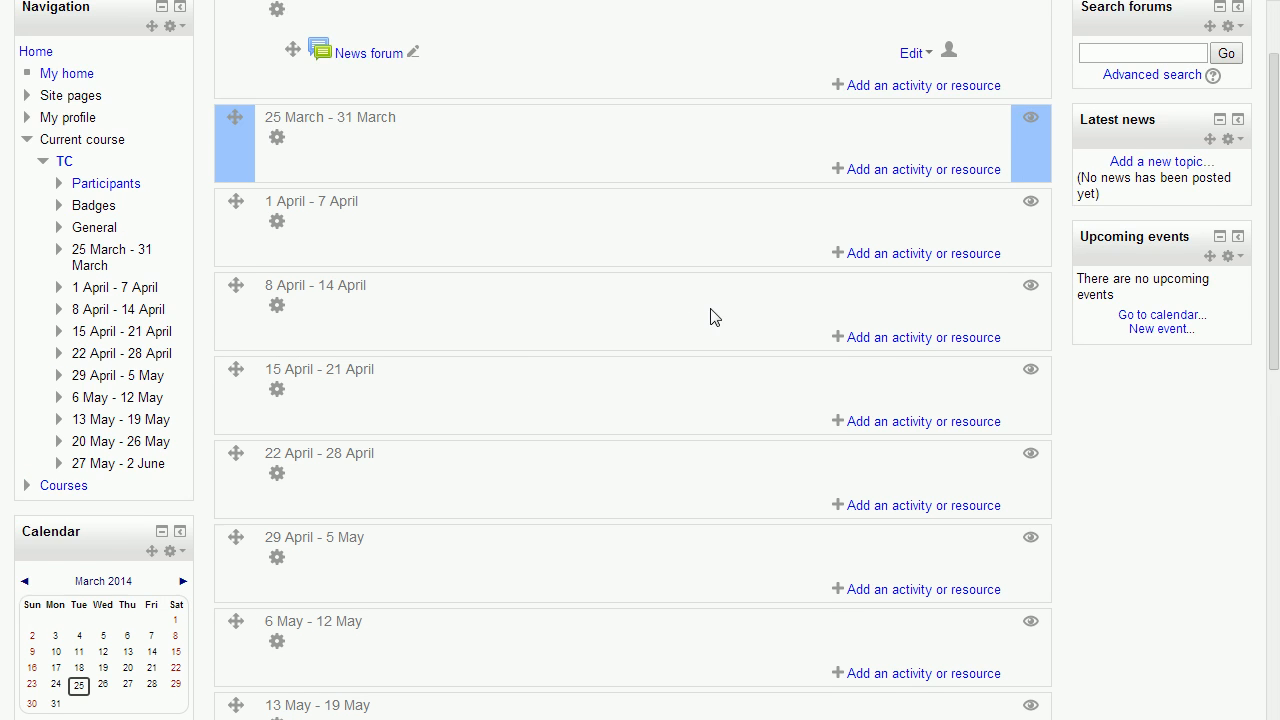
click(951, 288)
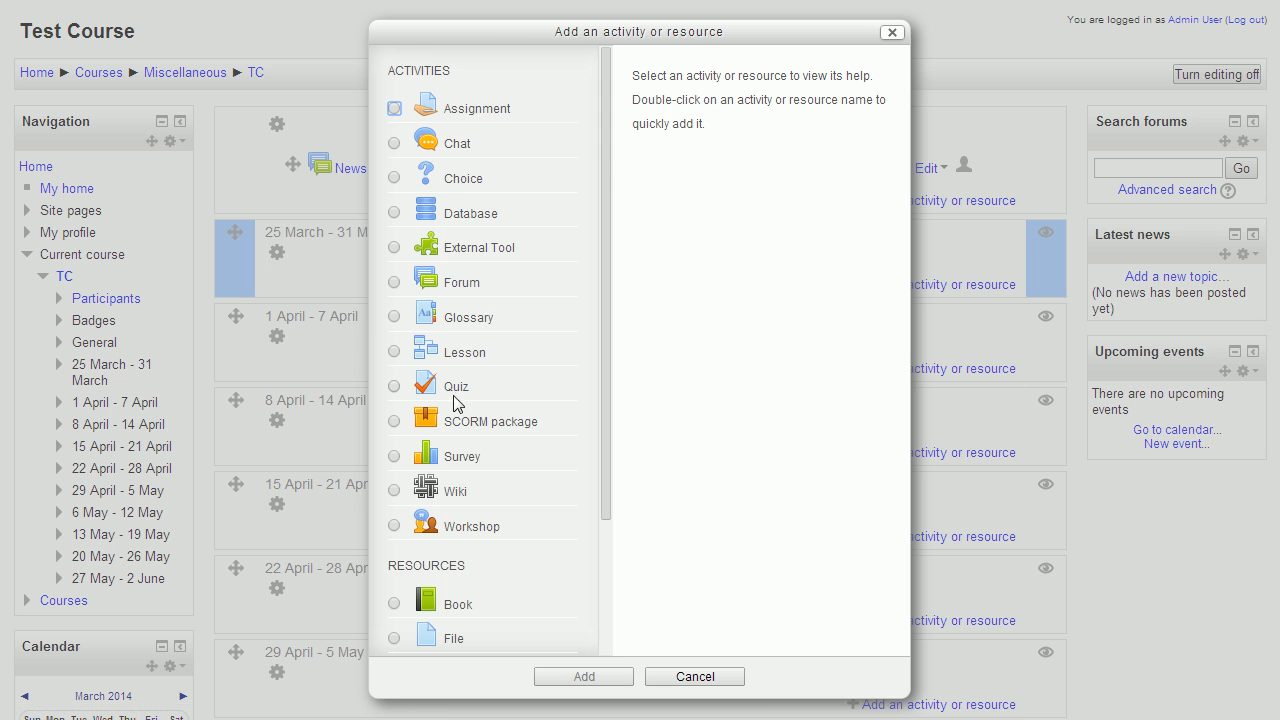
scroll(468, 440, down, 3)
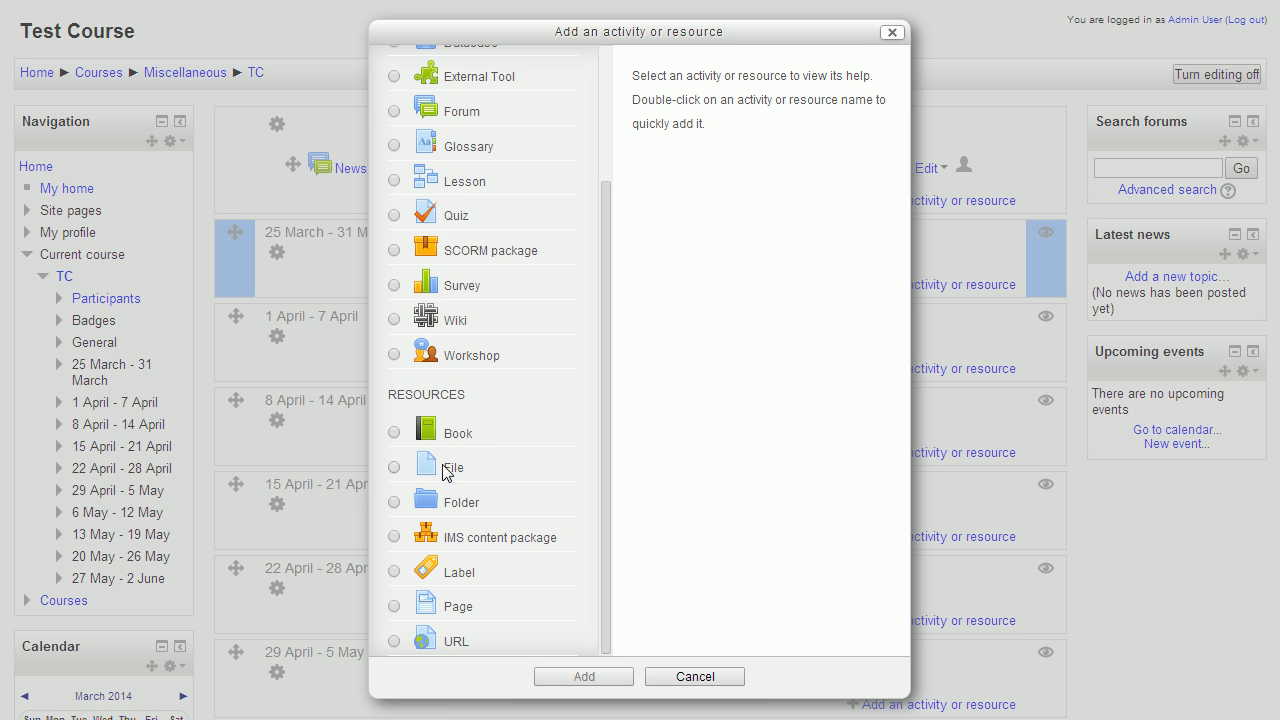
click(448, 467)
click(620, 677)
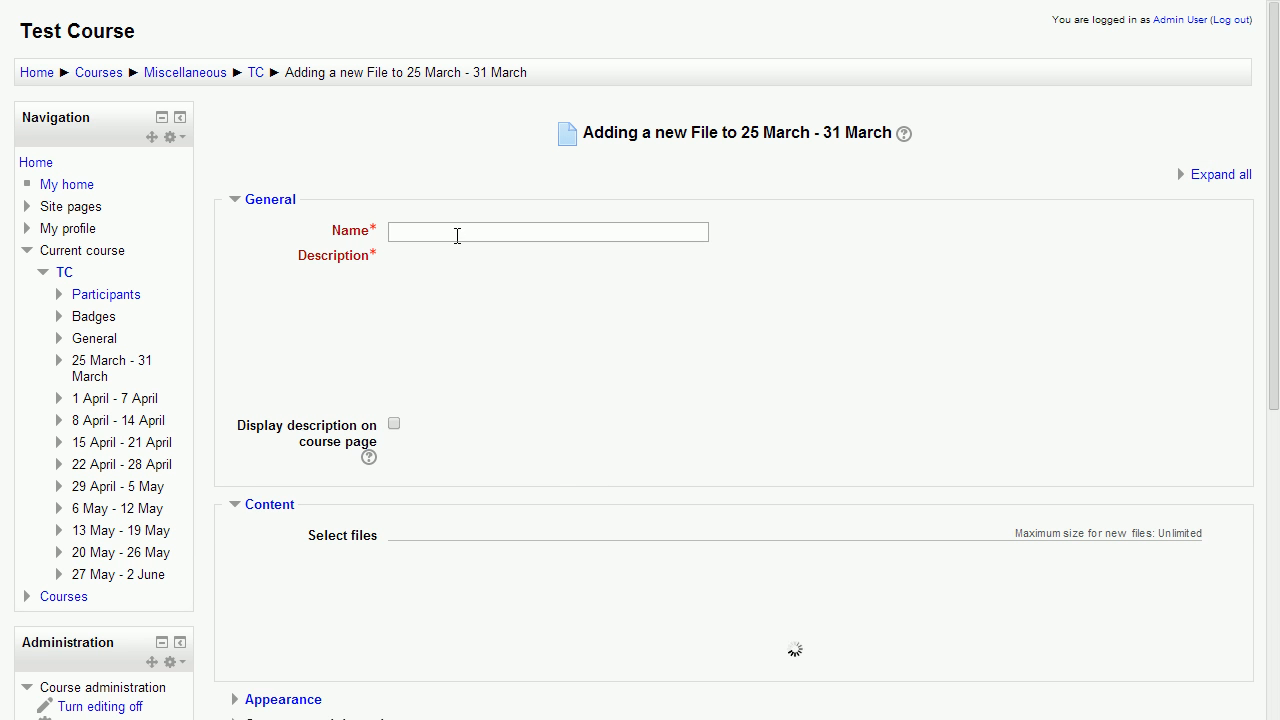
Examine the new File form's General and Content settings and return to the course page without saving
click(465, 337)
scroll(514, 414, down, 3)
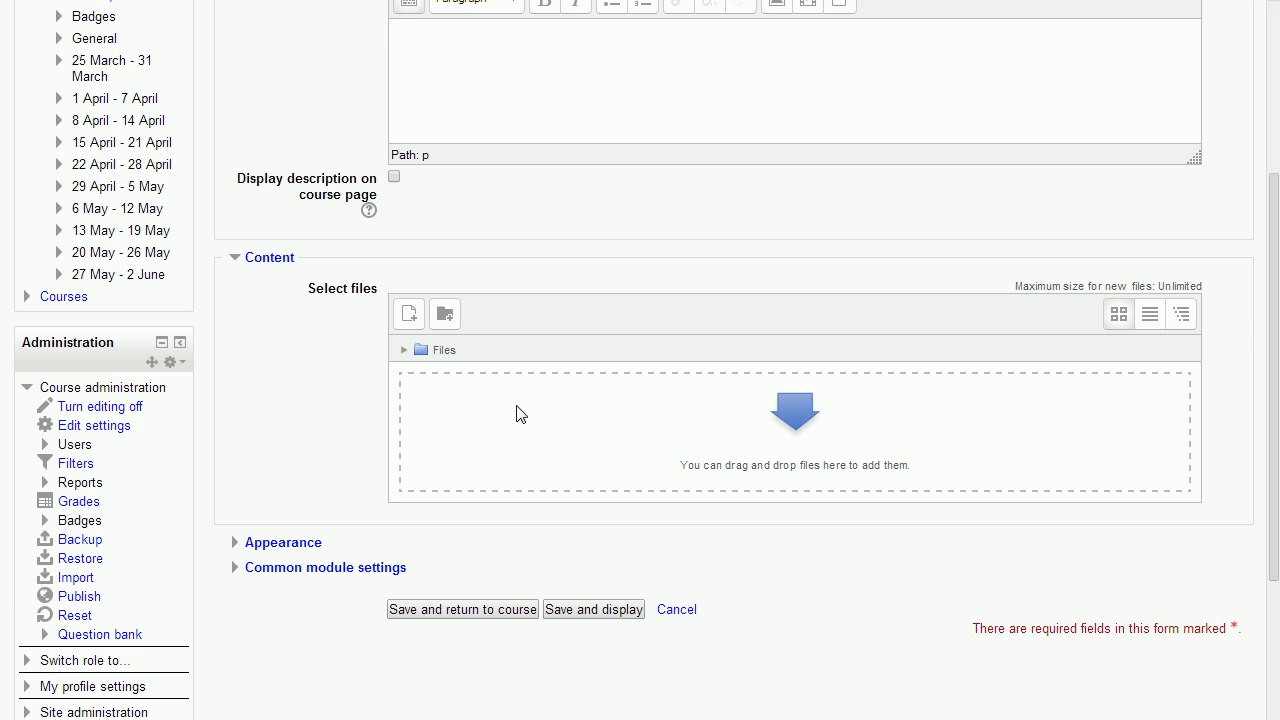
scroll(530, 432, up, 2)
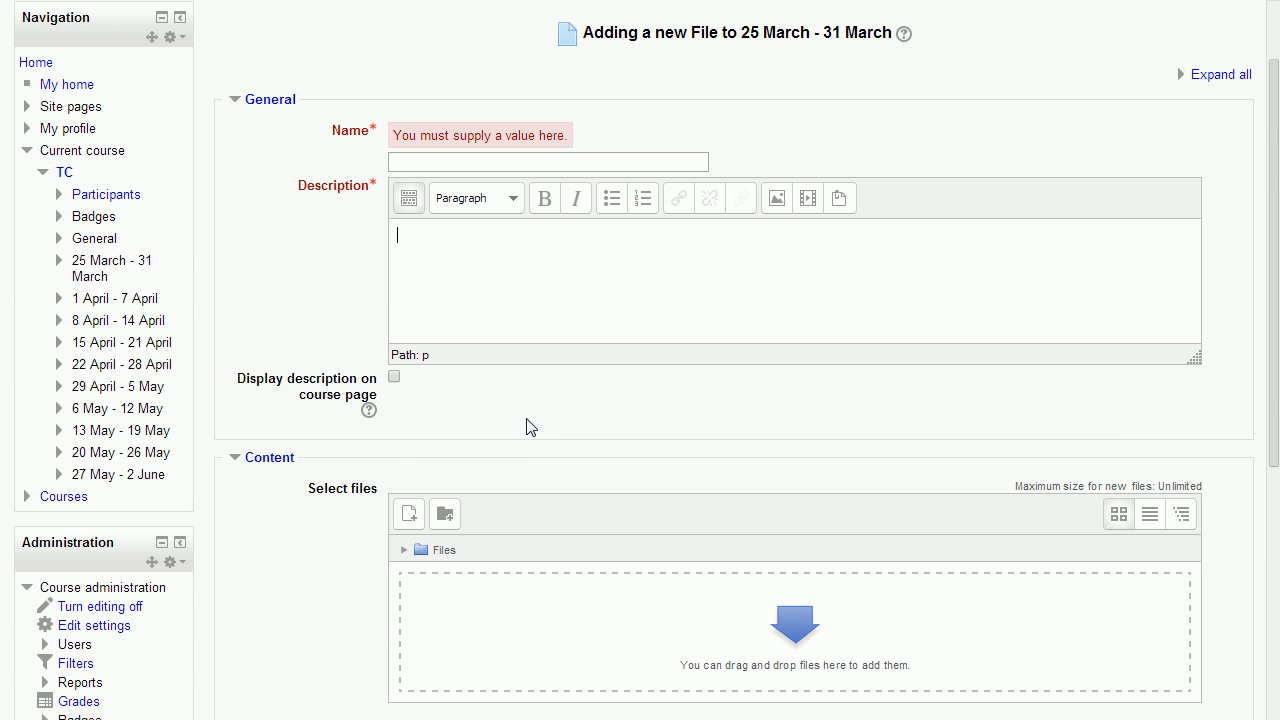
scroll(527, 424, up, 1)
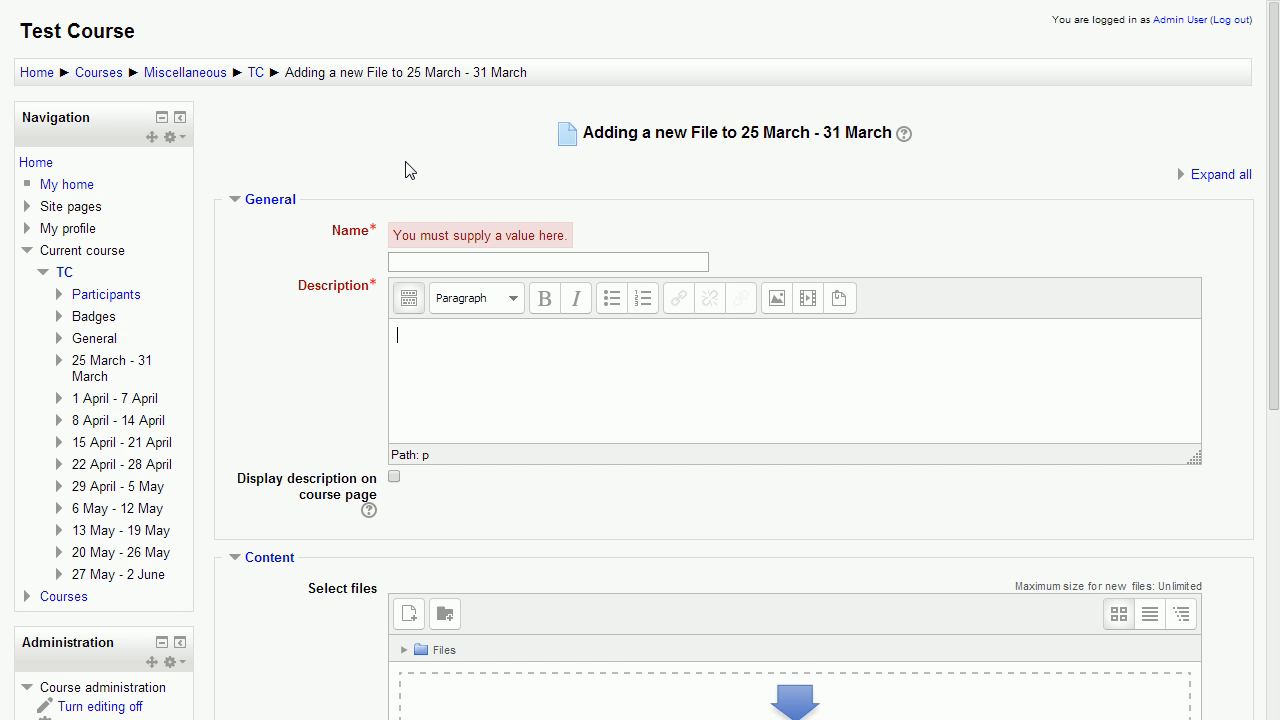
click(256, 76)
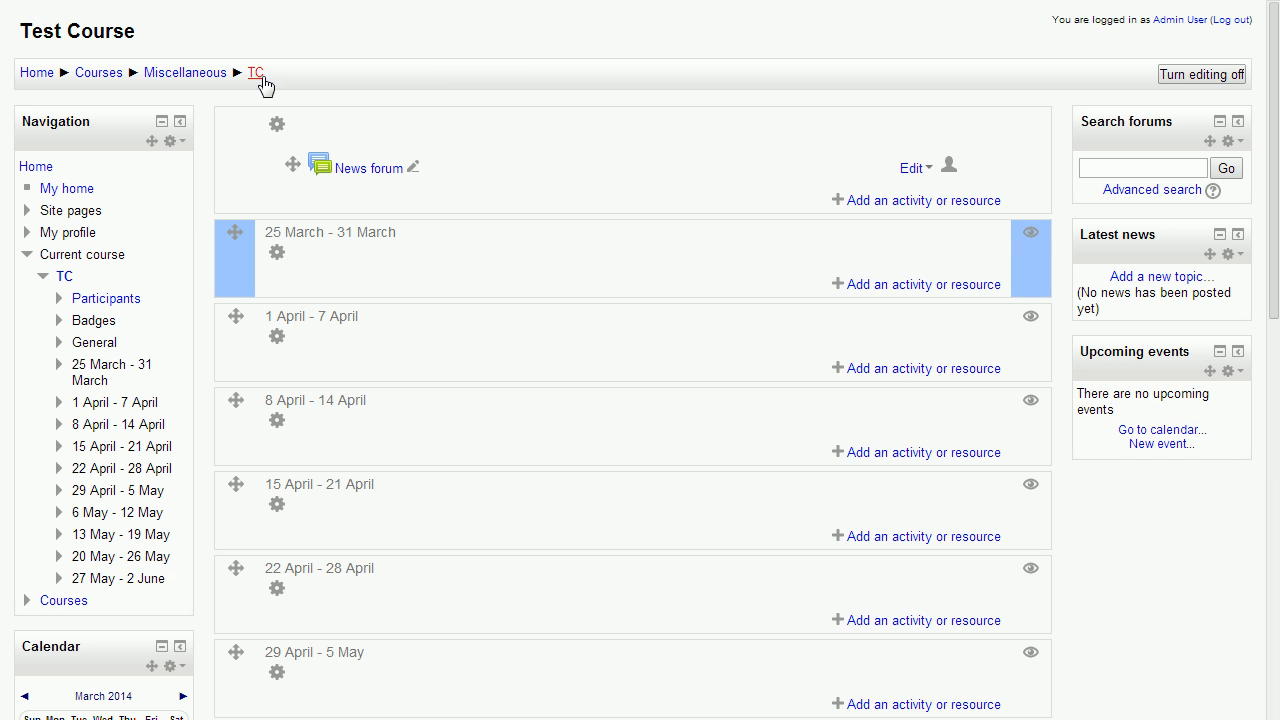
Open the list of enrolled users from the course administration's Users options
scroll(344, 188, down, 2)
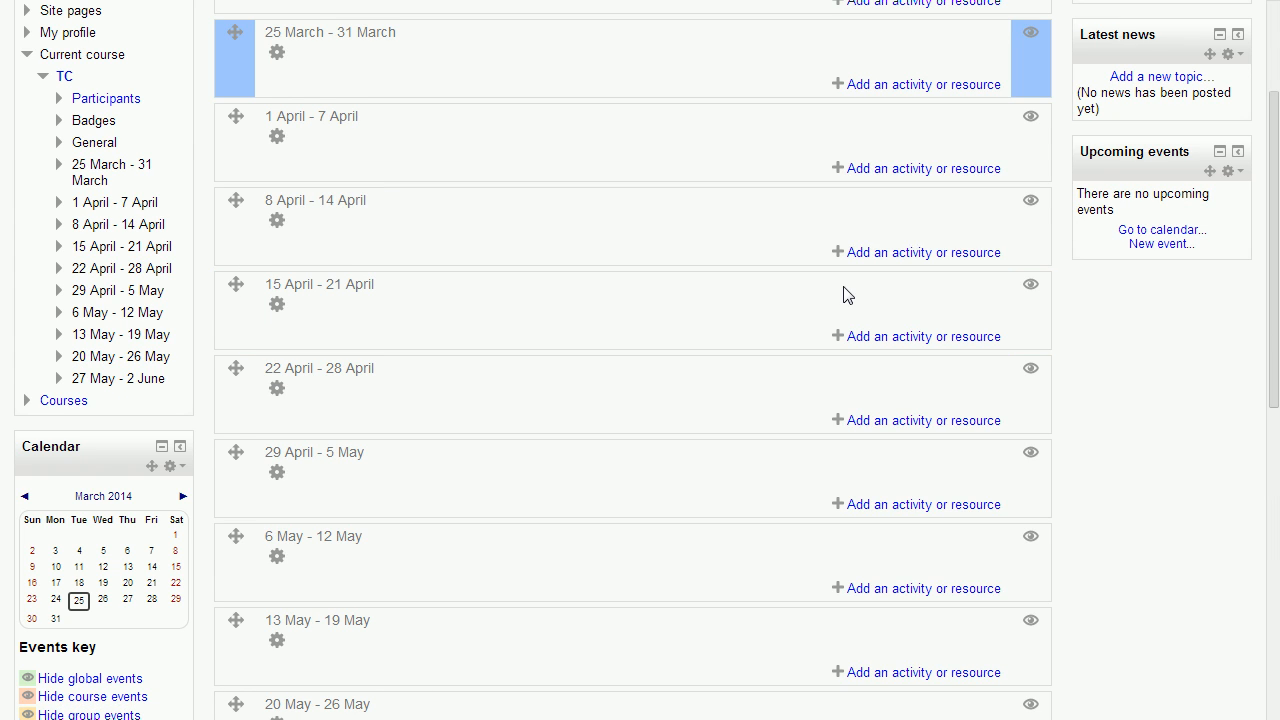
scroll(448, 342, down, 5)
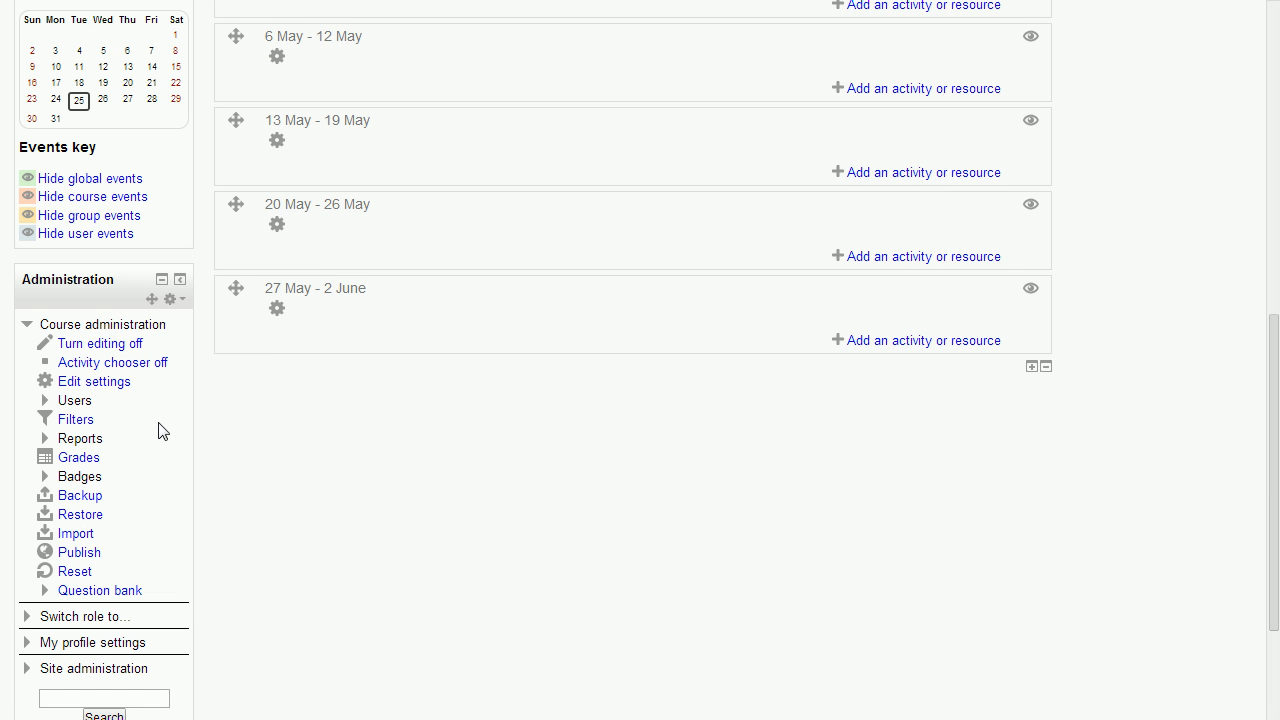
click(78, 400)
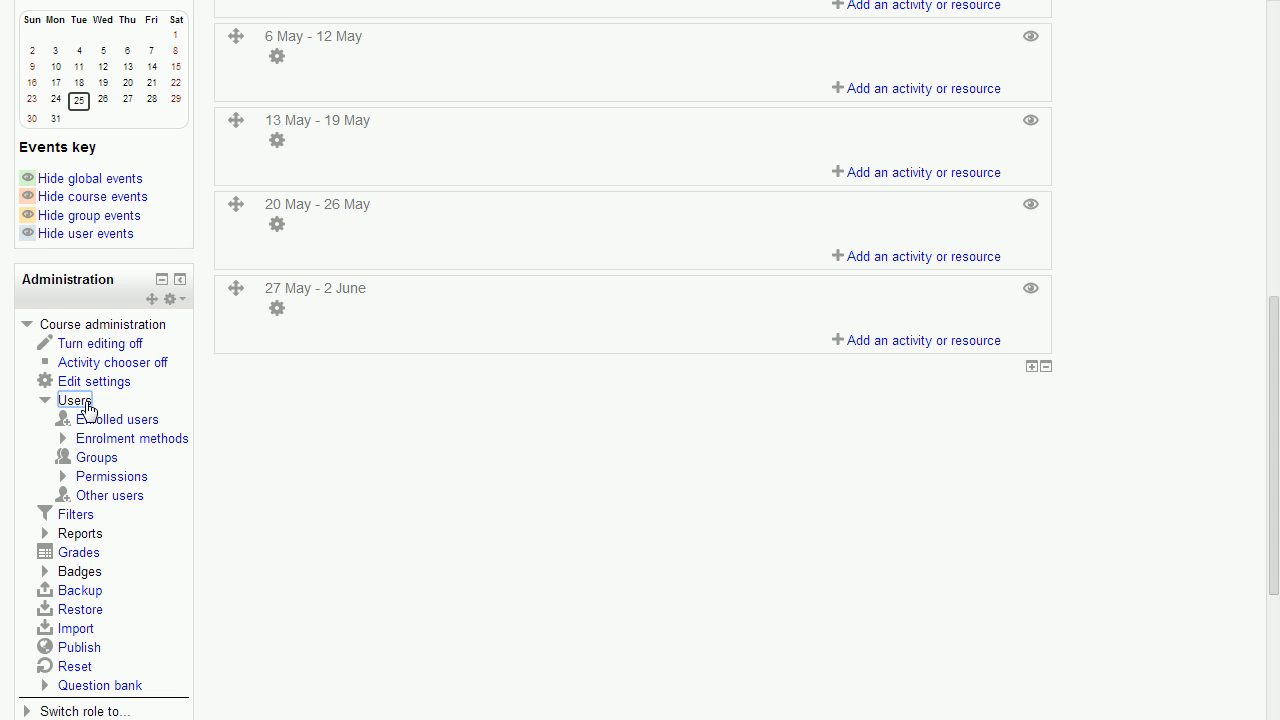
click(140, 420)
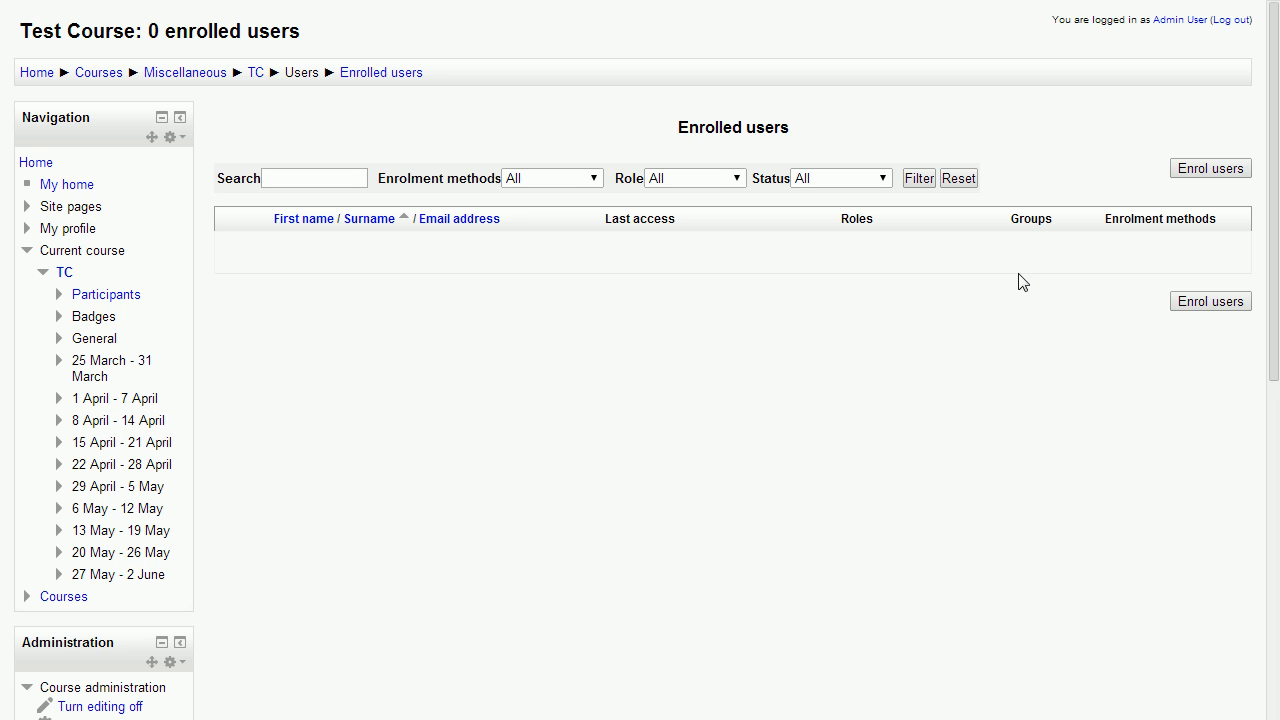
Enrol the administrator account in the course with the Student role and finish enrolling users
click(1195, 305)
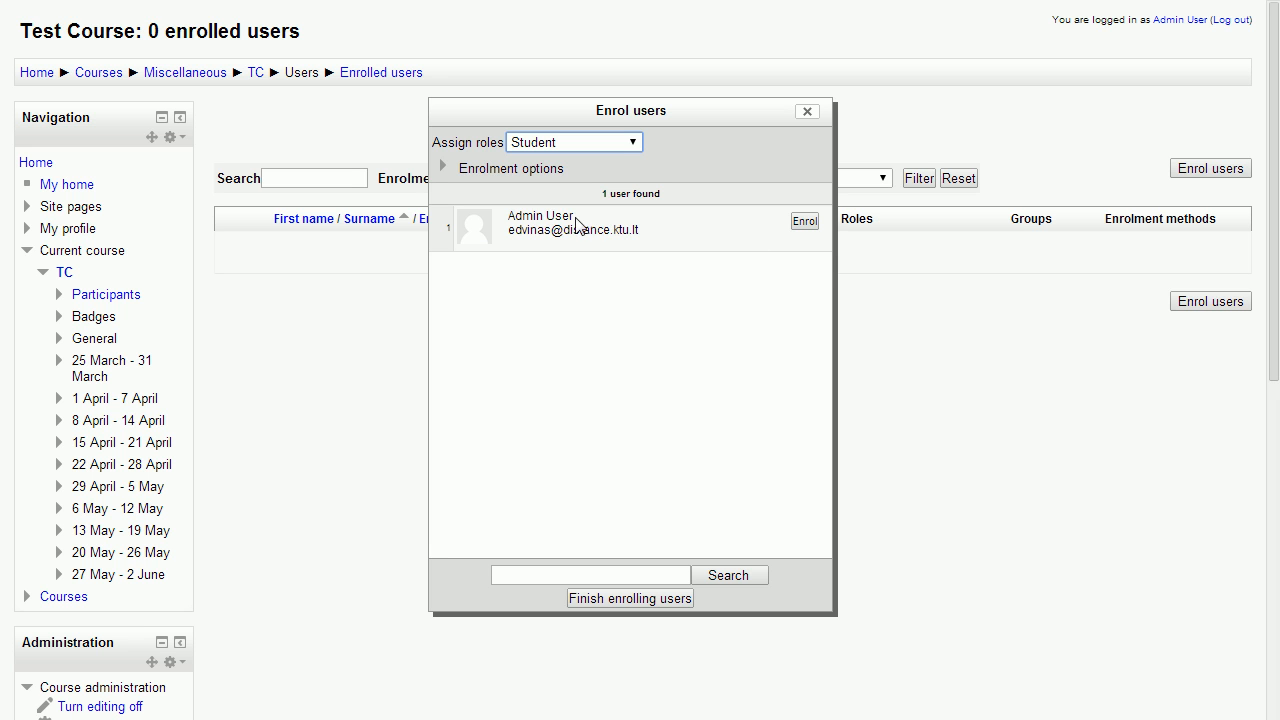
click(576, 142)
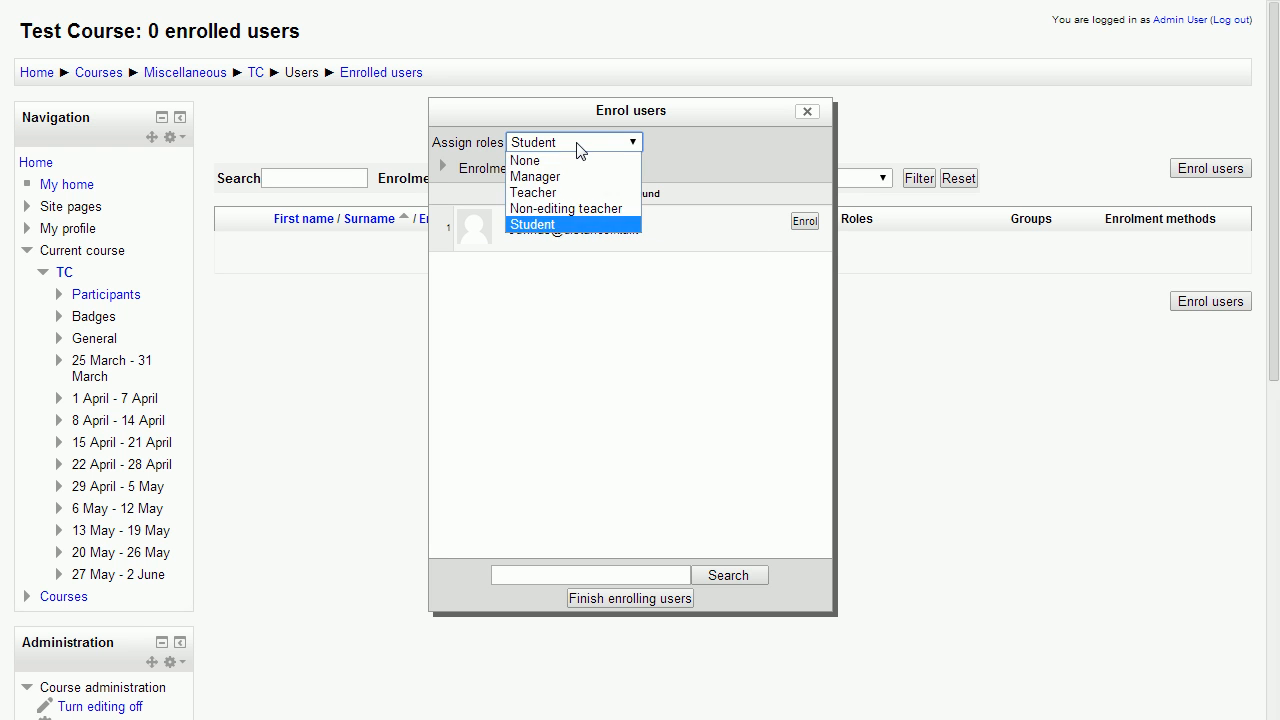
click(595, 224)
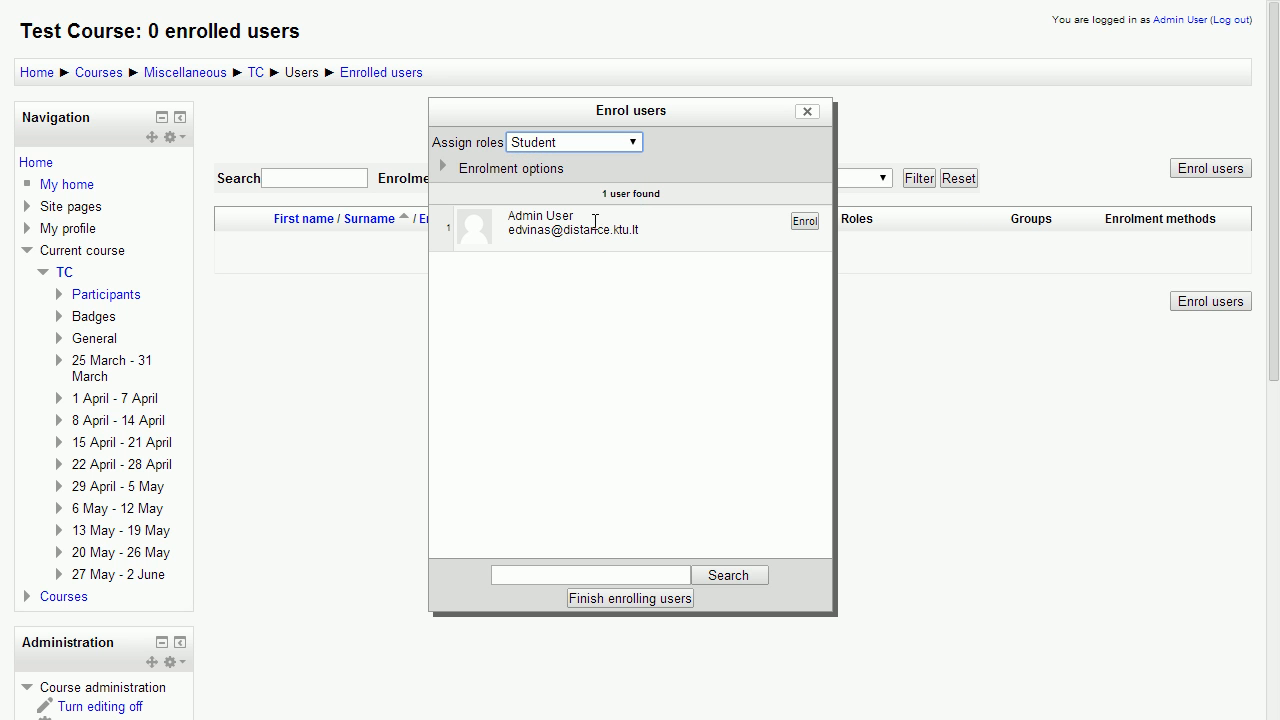
click(804, 222)
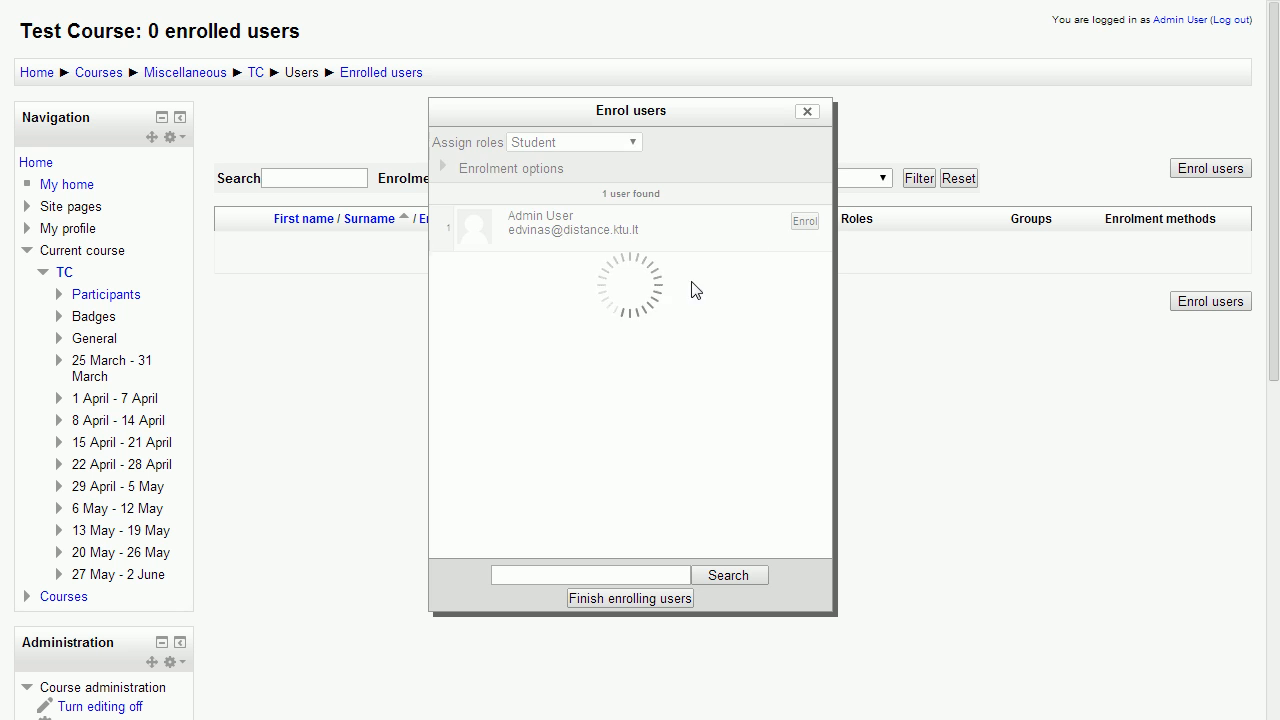
click(616, 599)
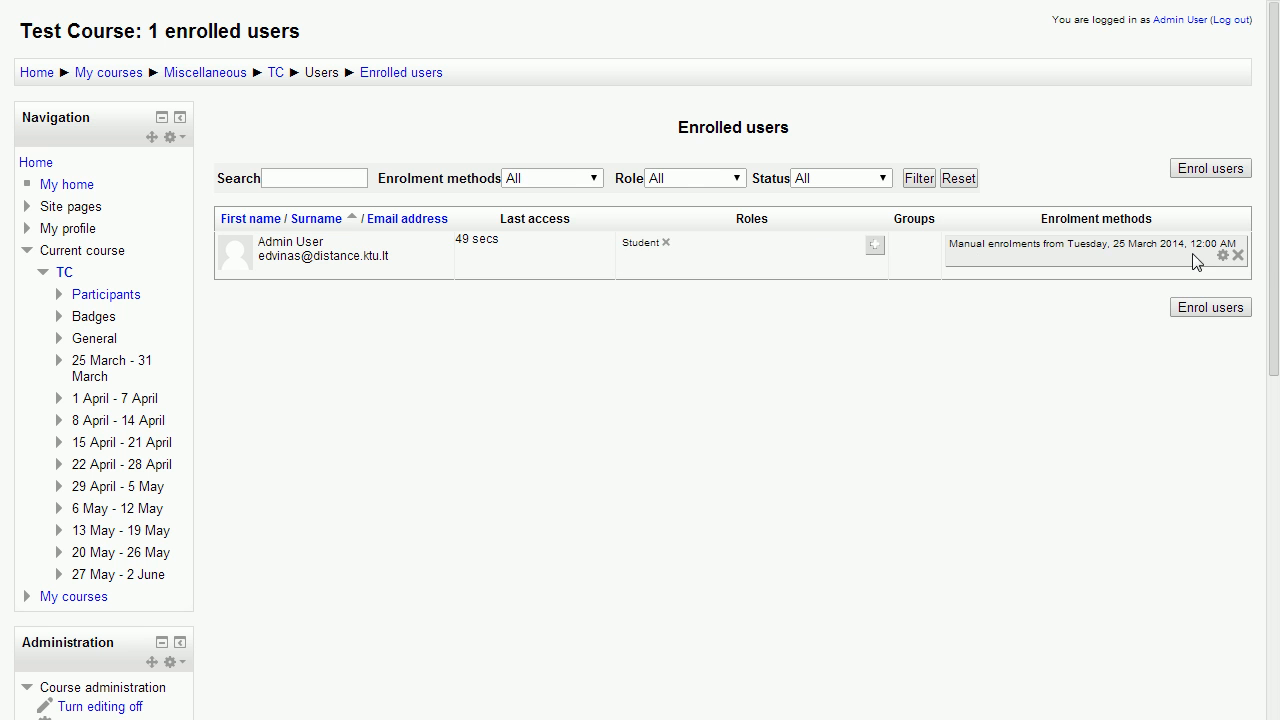
Unenrol the administrator account from the course, confirm it, and return to the course page
click(1238, 255)
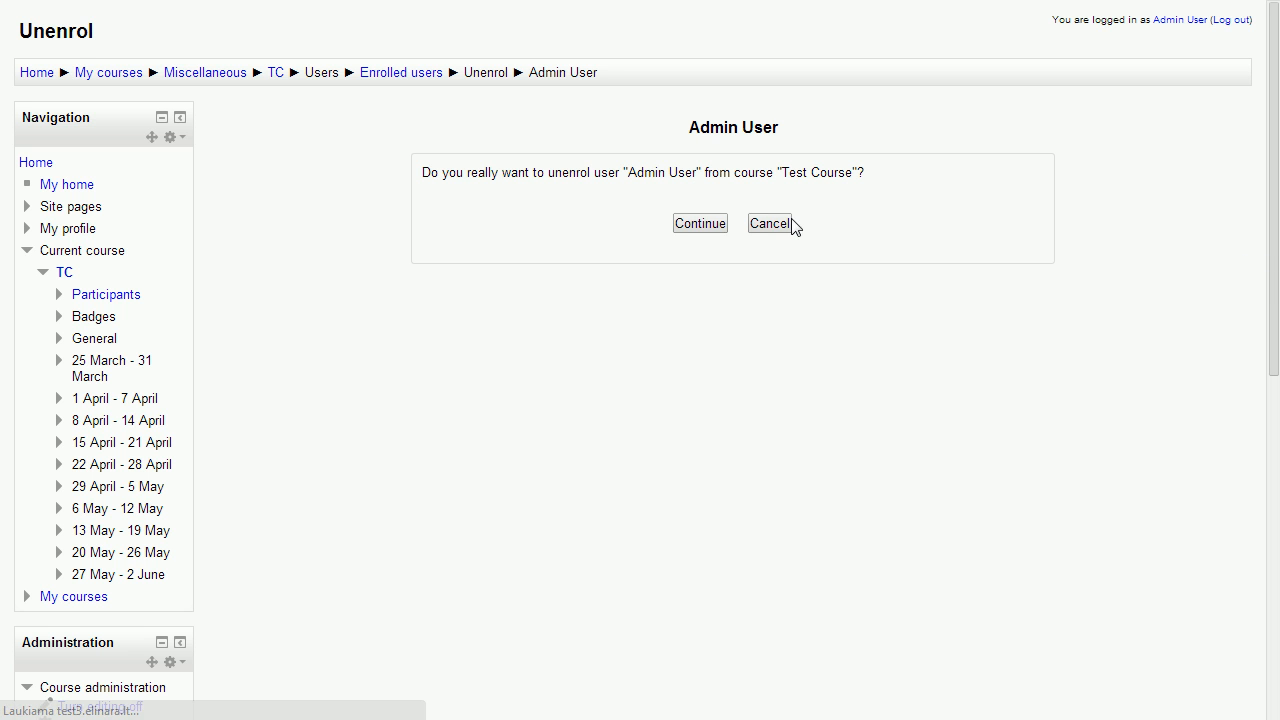
click(701, 226)
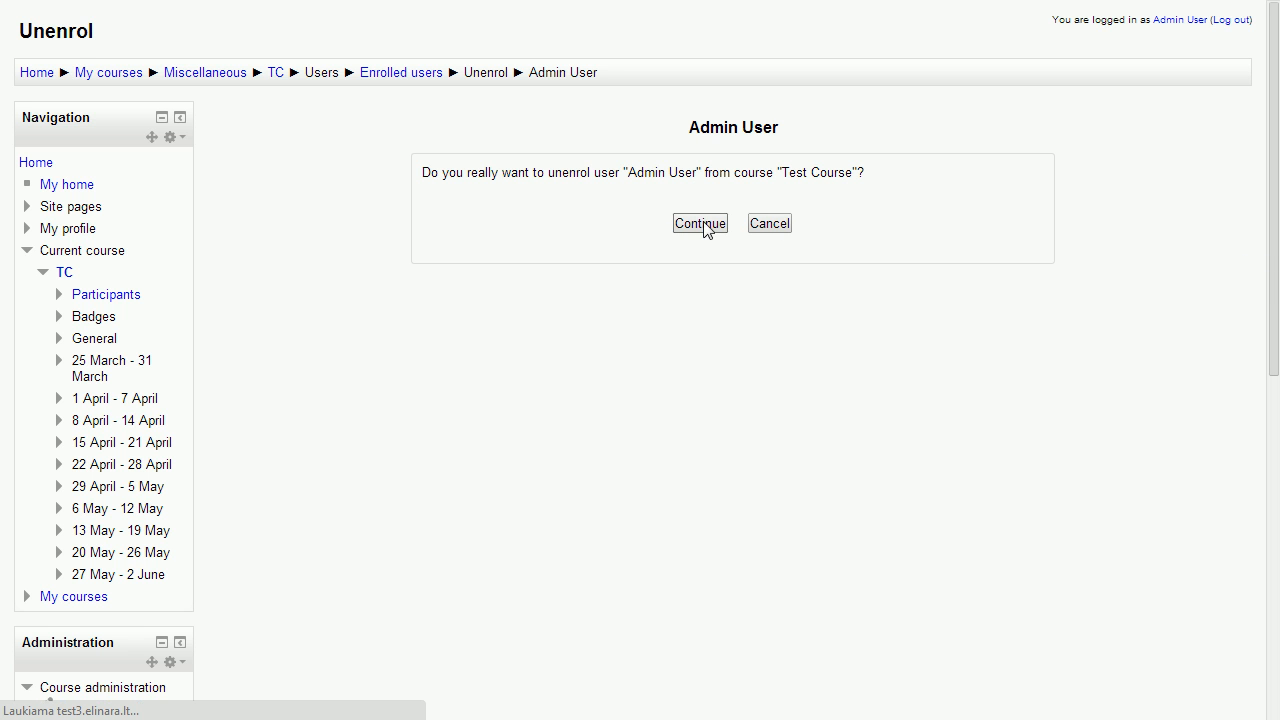
click(258, 74)
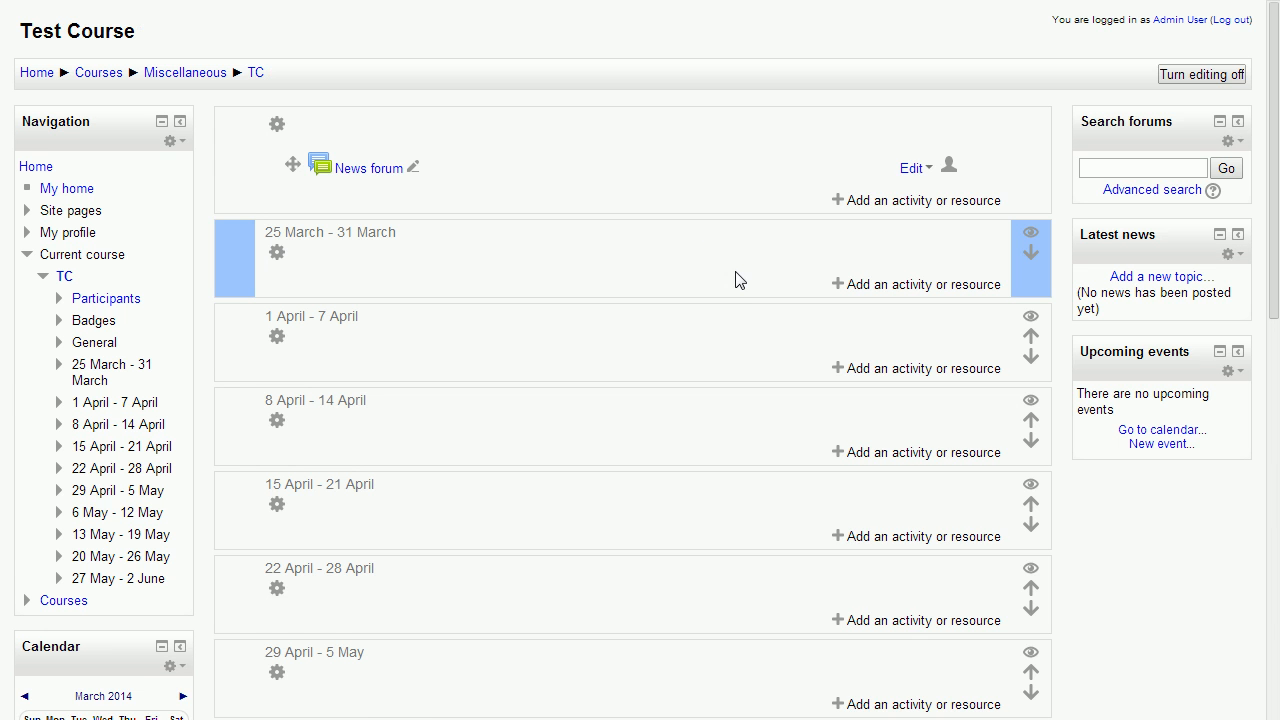
scroll(750, 283, down, 3)
scroll(755, 285, down, 5)
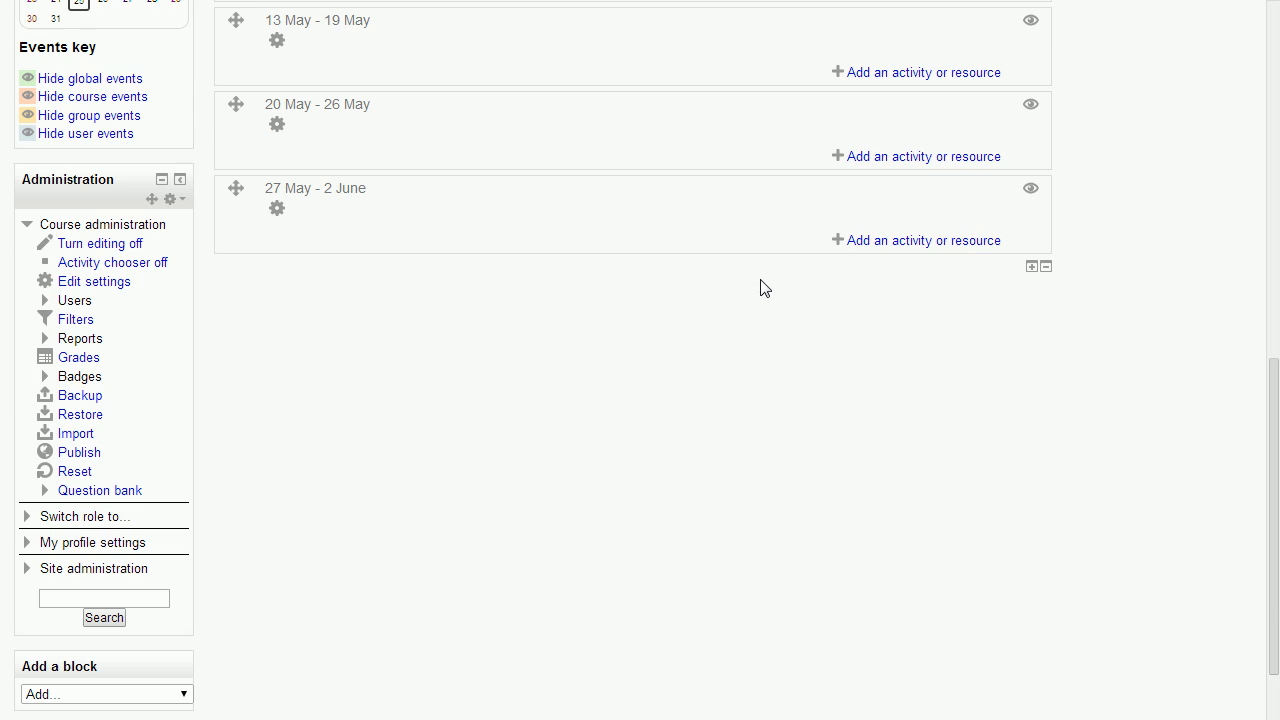
scroll(937, 391, up, 6)
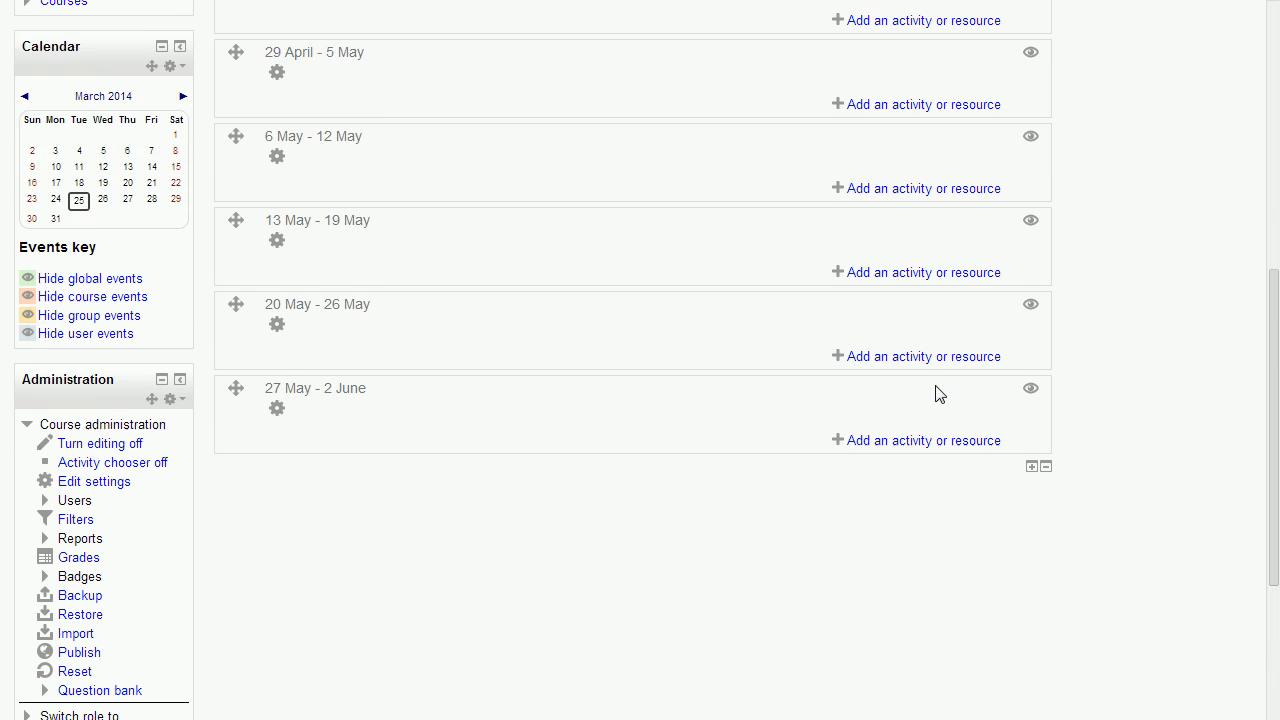
scroll(790, 369, up, 2)
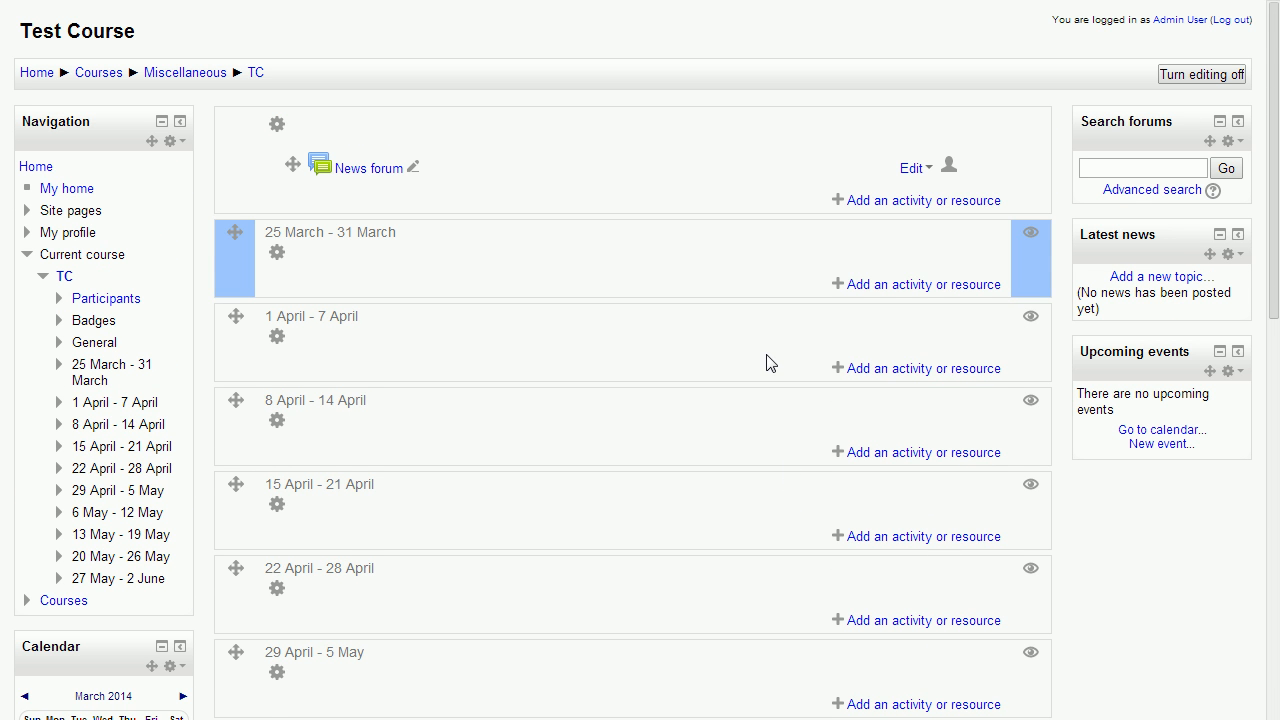